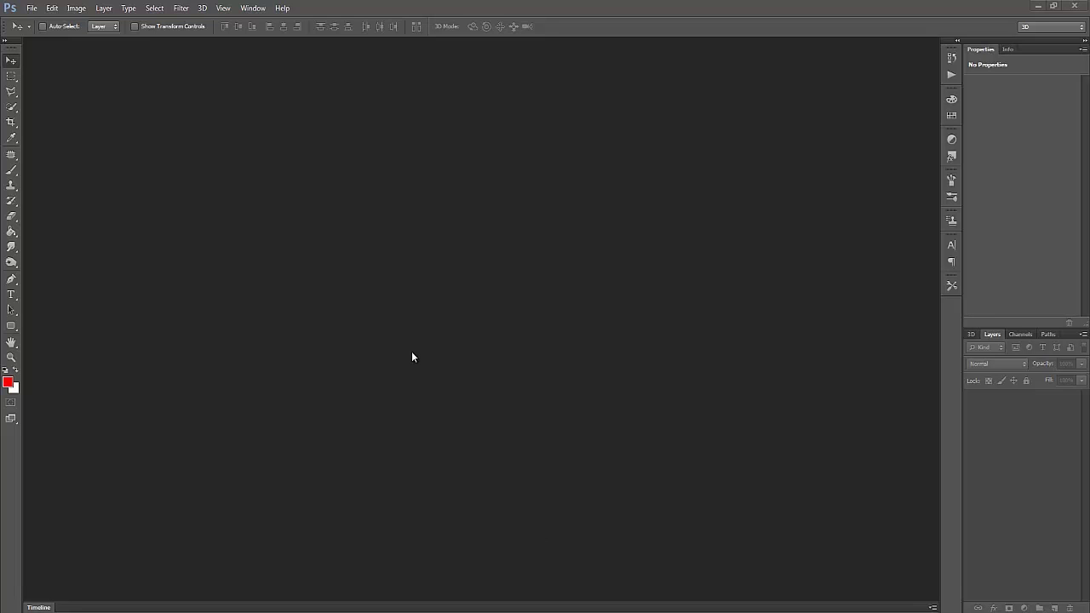
- Open young-to-old-photoshop-final from the images folder
{"action": "left_click", "coordinate": [32, 8]}
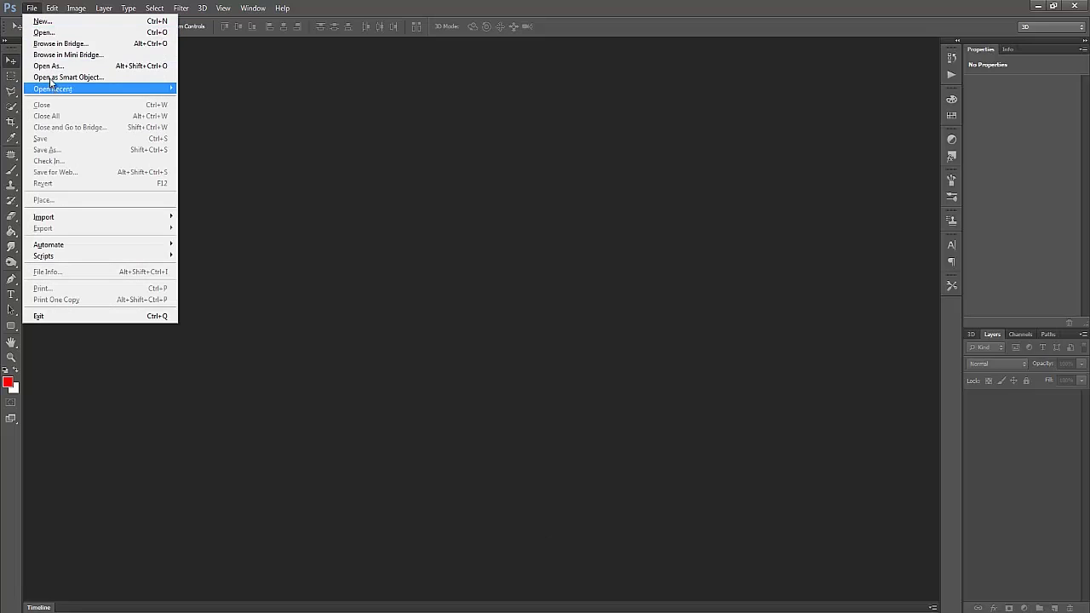
{"action": "left_click", "coordinate": [44, 33]}
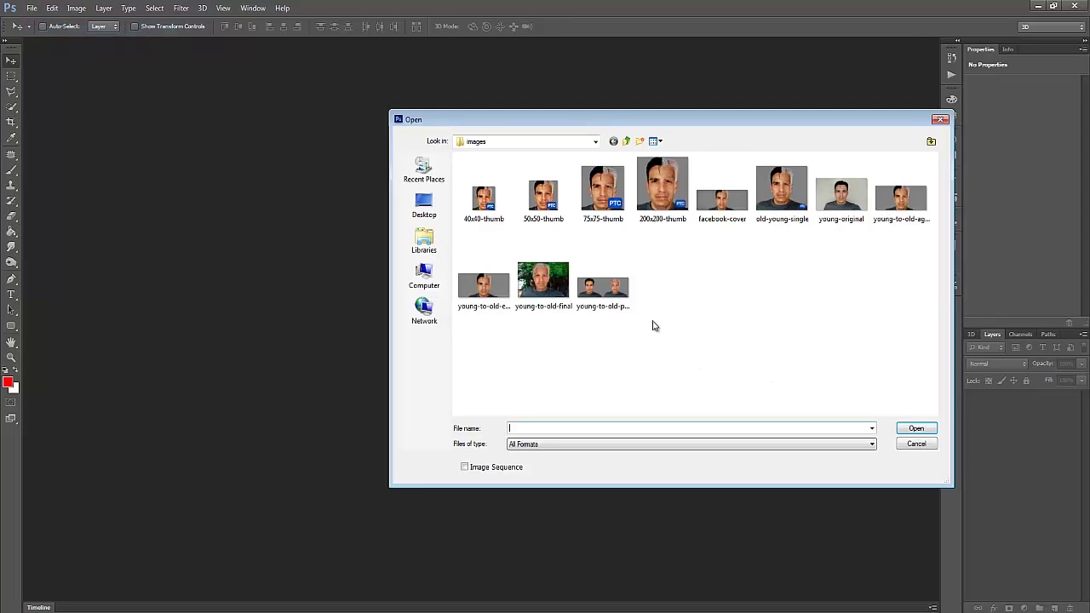
{"action": "left_click", "coordinate": [603, 286]}
{"action": "left_click", "coordinate": [916, 428]}
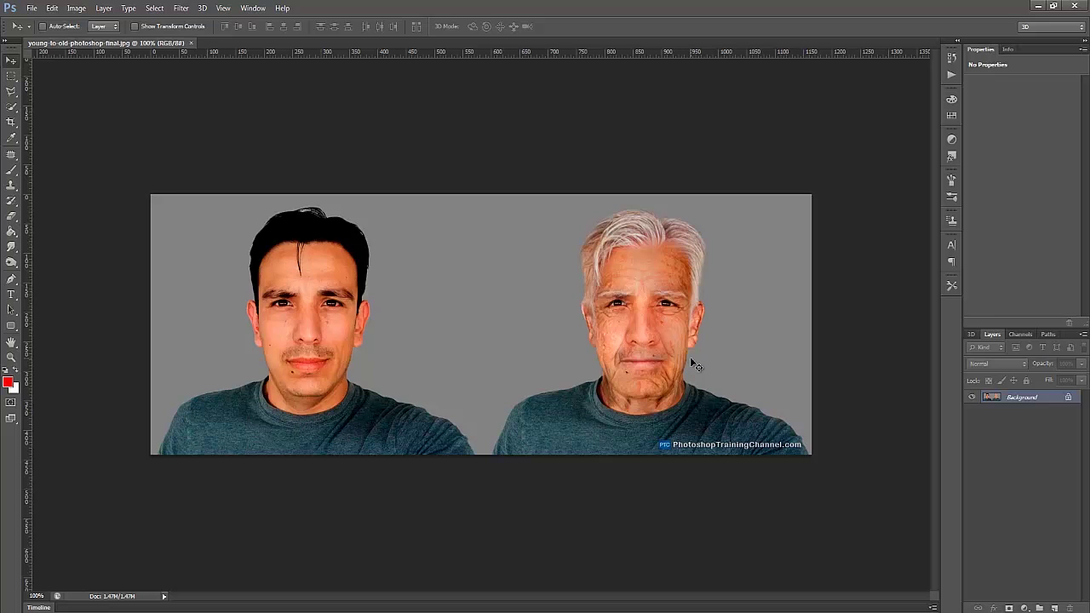
{"action": "left_click", "coordinate": [223, 8]}
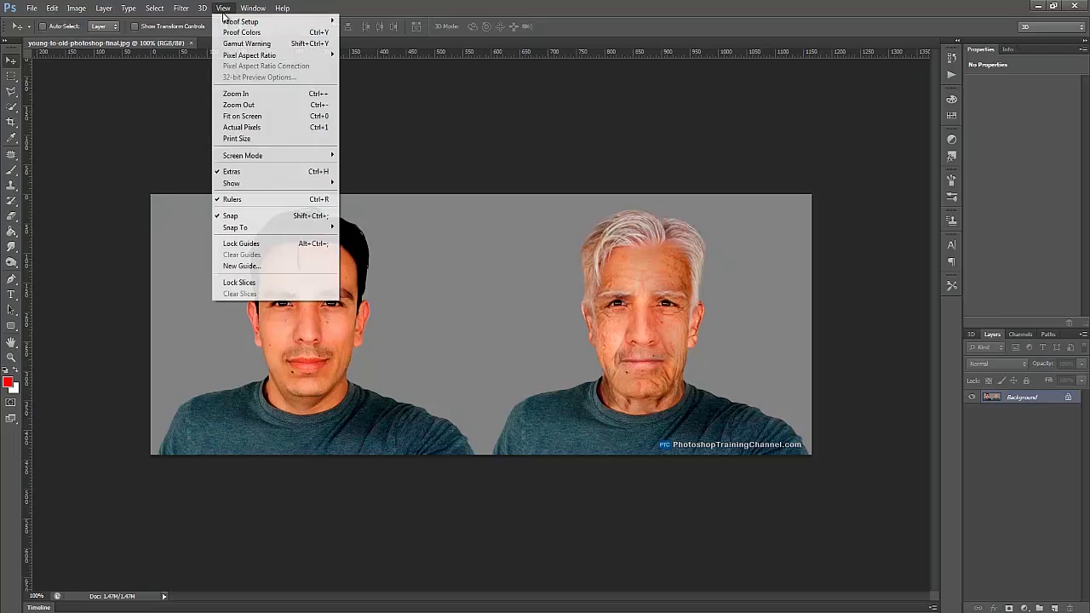
{"action": "mouse_move", "coordinate": [273, 157]}
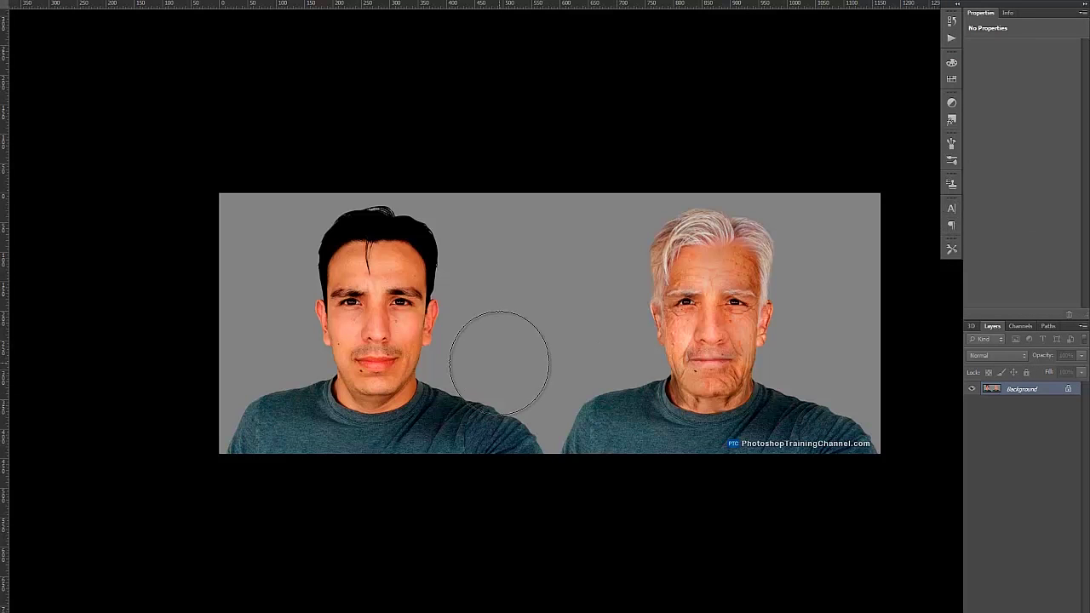
{"action": "key", "text": "f"}
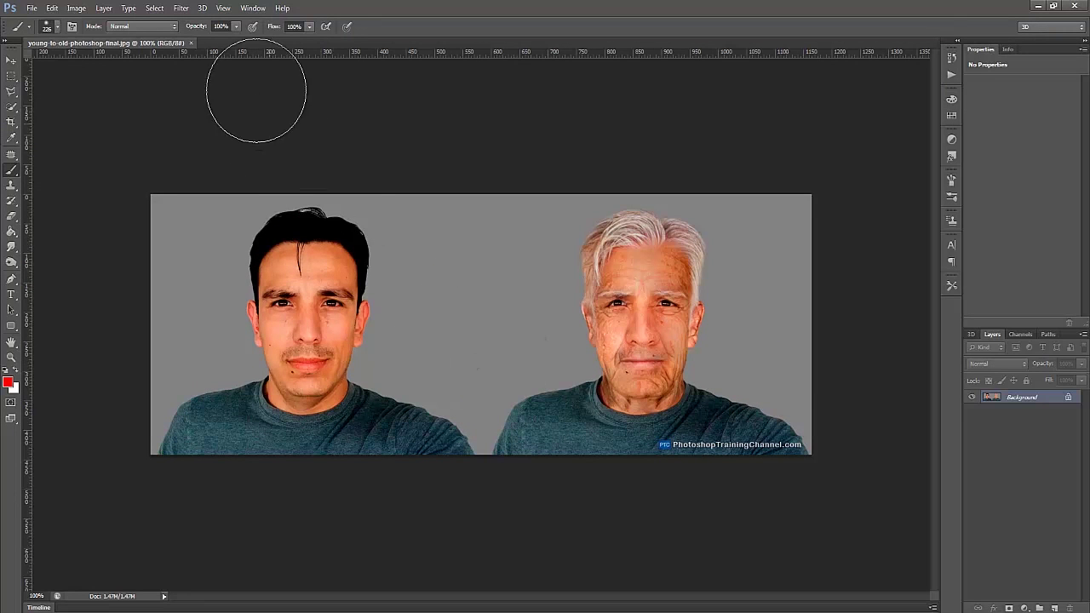
{"action": "left_click", "coordinate": [223, 8]}
{"action": "mouse_move", "coordinate": [237, 156]}
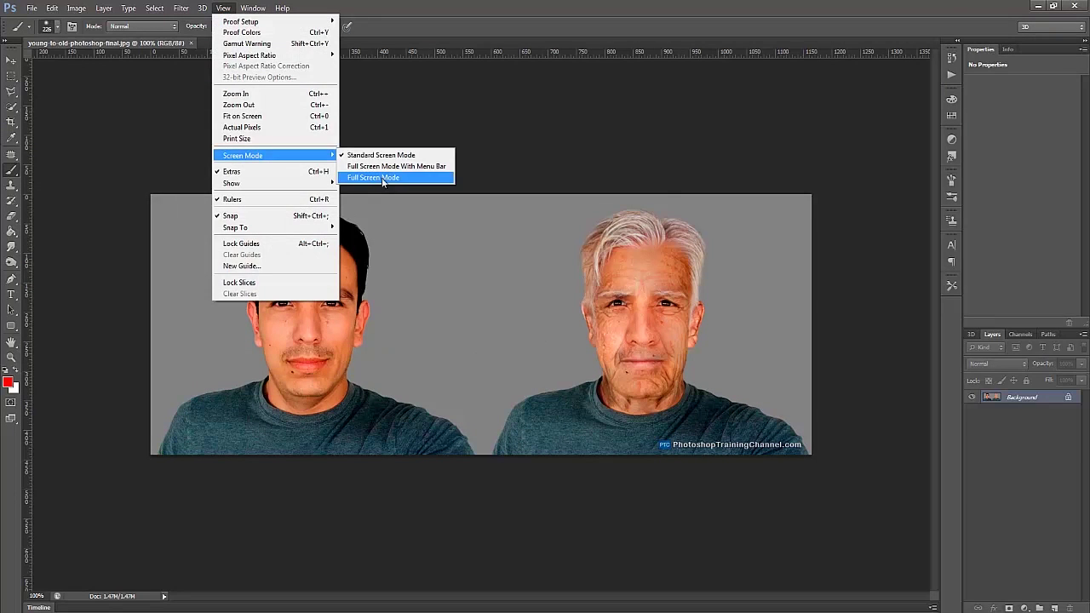
{"action": "left_click", "coordinate": [614, 167]}
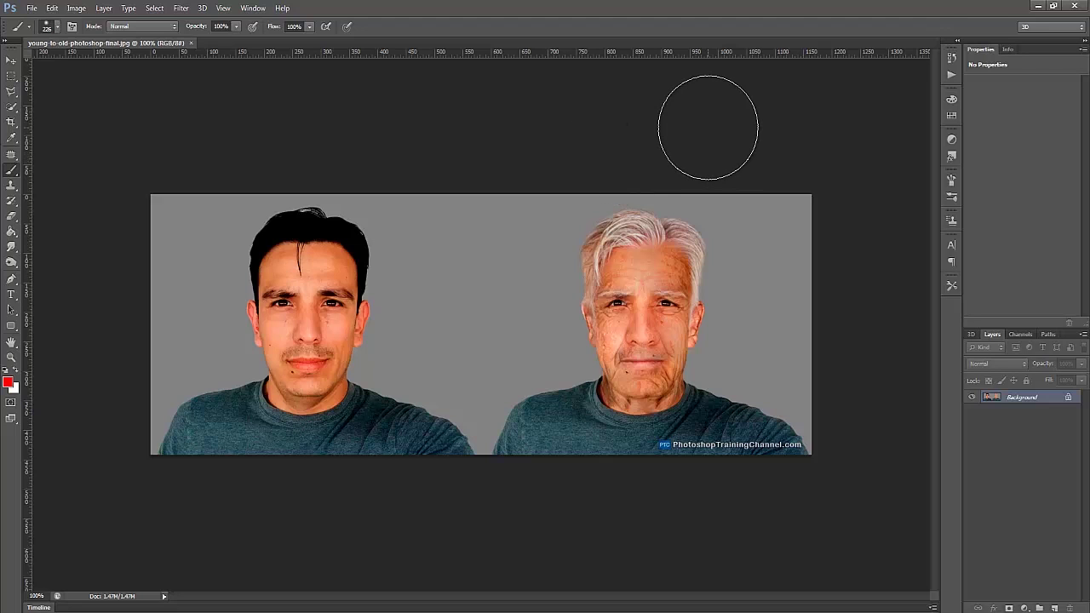
- Show the Actions panel and create a new action named 'full screen' in the Photoshop Training Channel set
{"action": "left_click", "coordinate": [951, 75]}
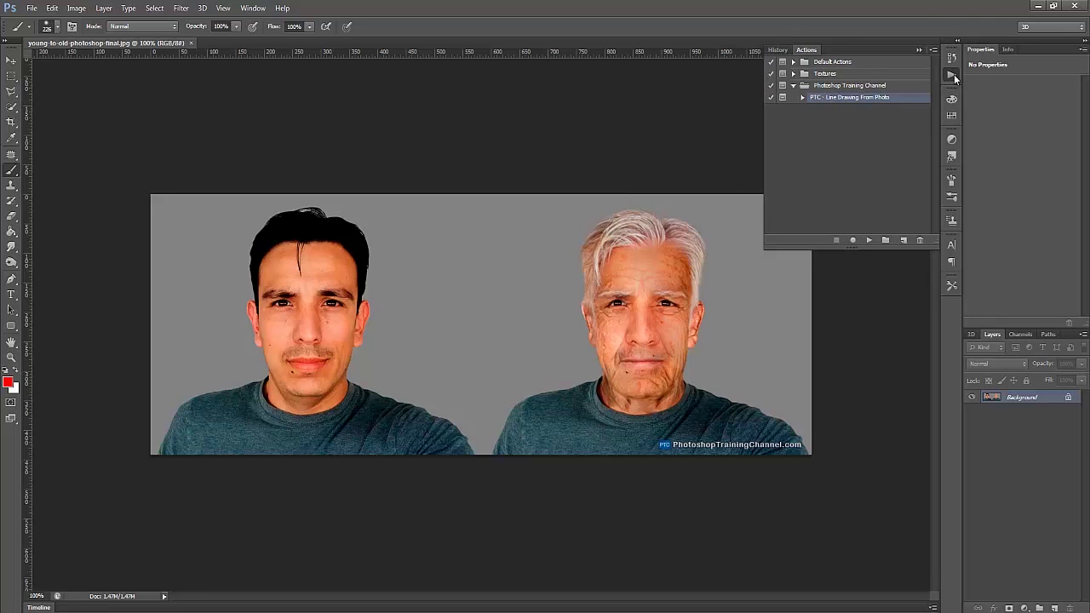
{"action": "left_click", "coordinate": [253, 8]}
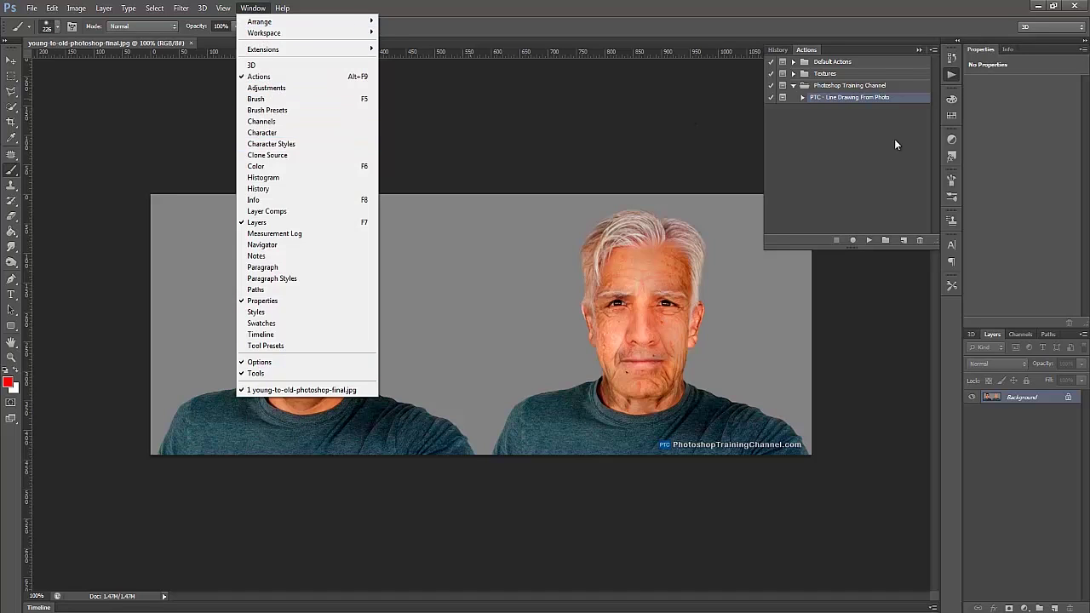
{"action": "left_click", "coordinate": [869, 161]}
{"action": "left_click", "coordinate": [843, 99]}
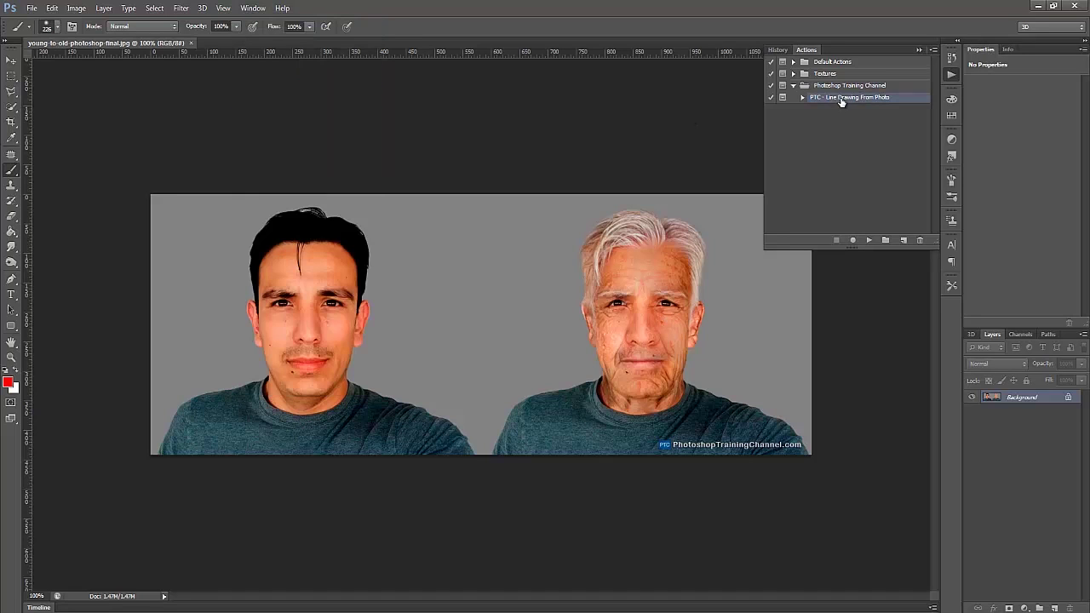
{"action": "left_click", "coordinate": [904, 241]}
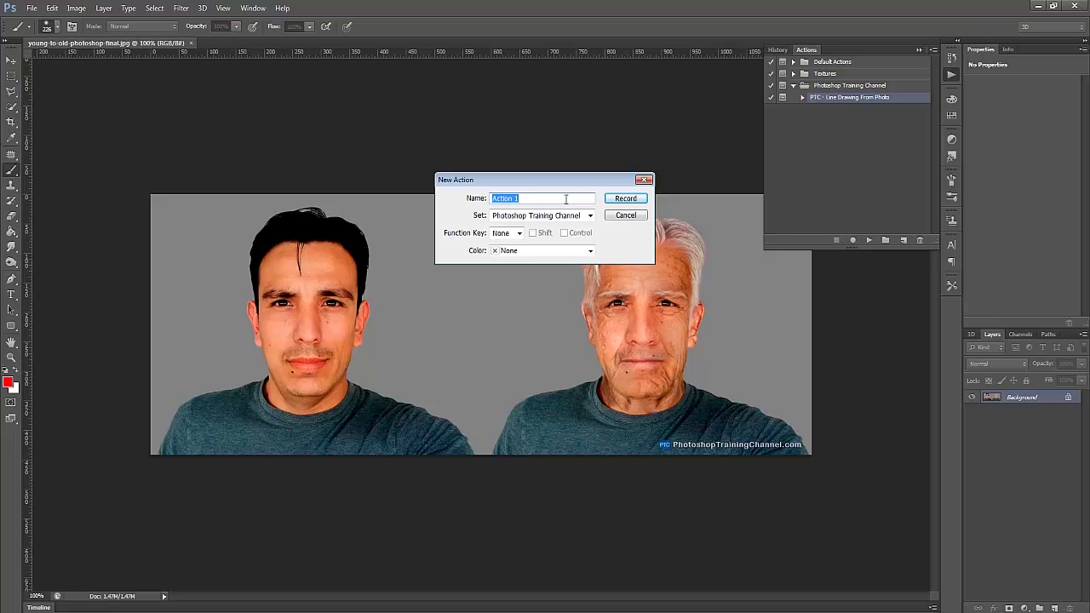
{"action": "type", "text": "full screen"}
- Record a blue foreground colour, a new layer and a blue fill into the action, then stop
{"action": "left_click", "coordinate": [628, 199]}
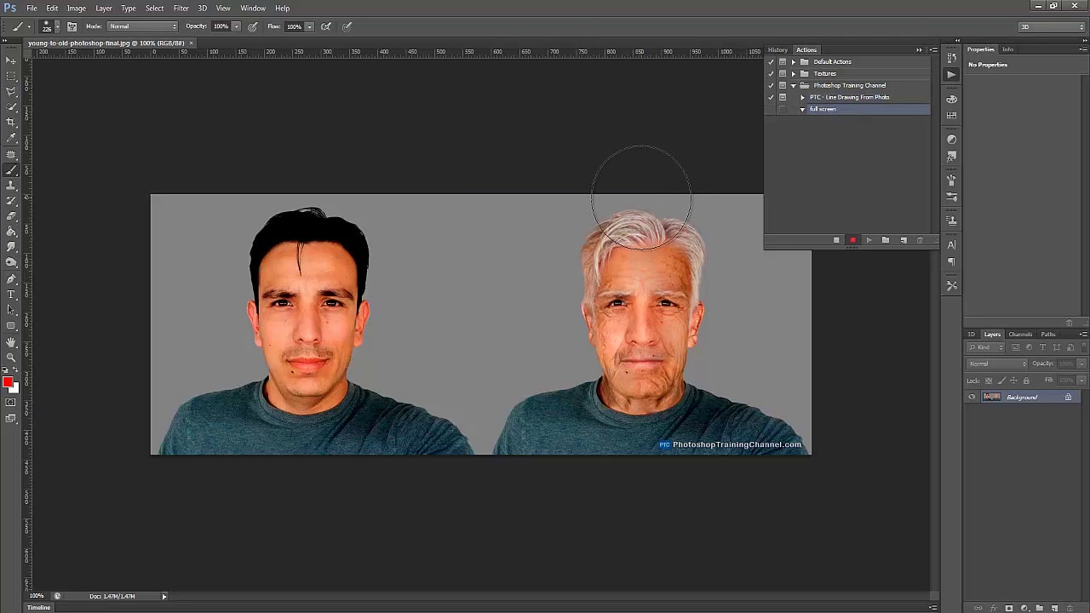
{"action": "left_click", "coordinate": [8, 382]}
{"action": "left_click", "coordinate": [942, 197]}
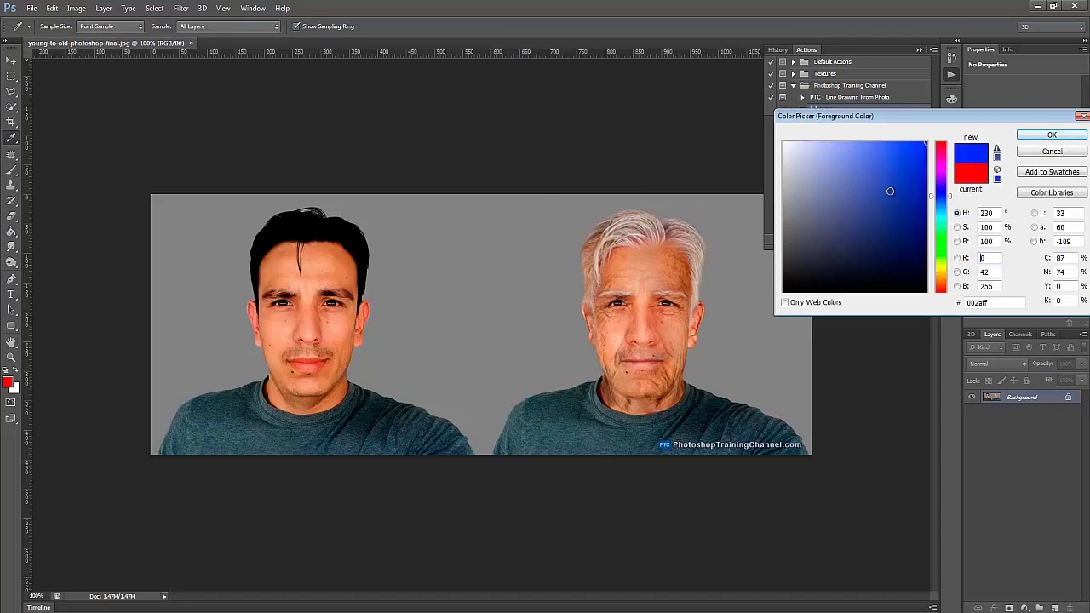
{"action": "left_click", "coordinate": [1051, 134]}
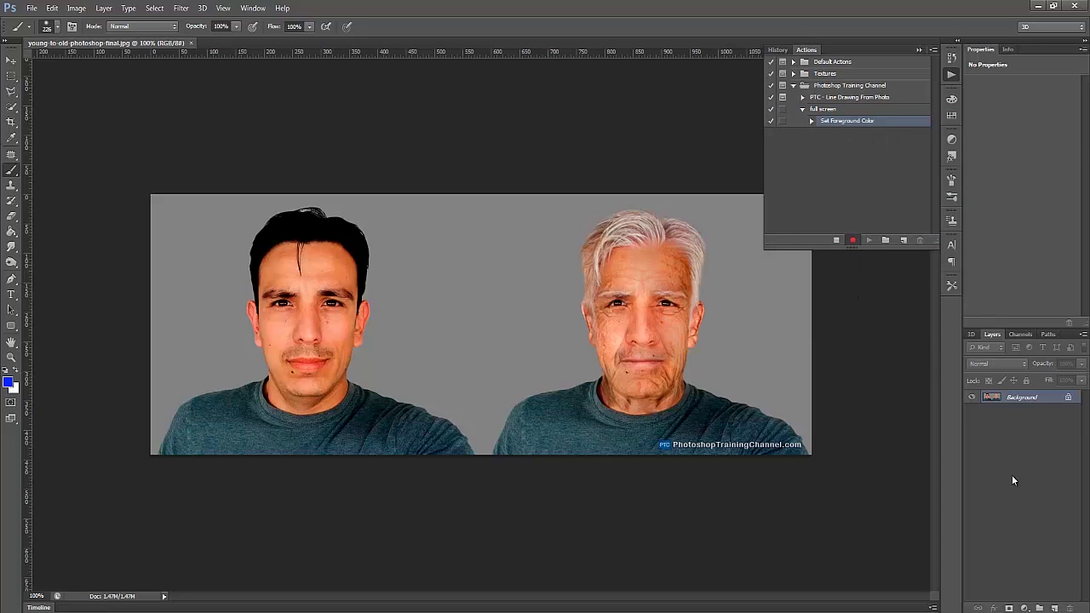
{"action": "left_click", "coordinate": [1054, 608]}
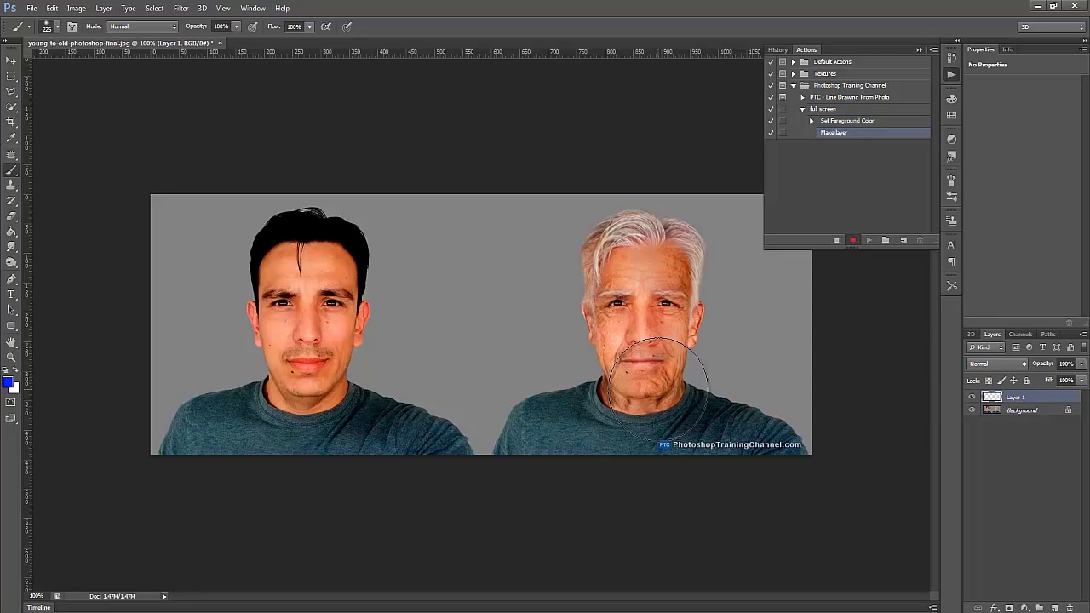
{"action": "key", "text": "alt+BackSpace"}
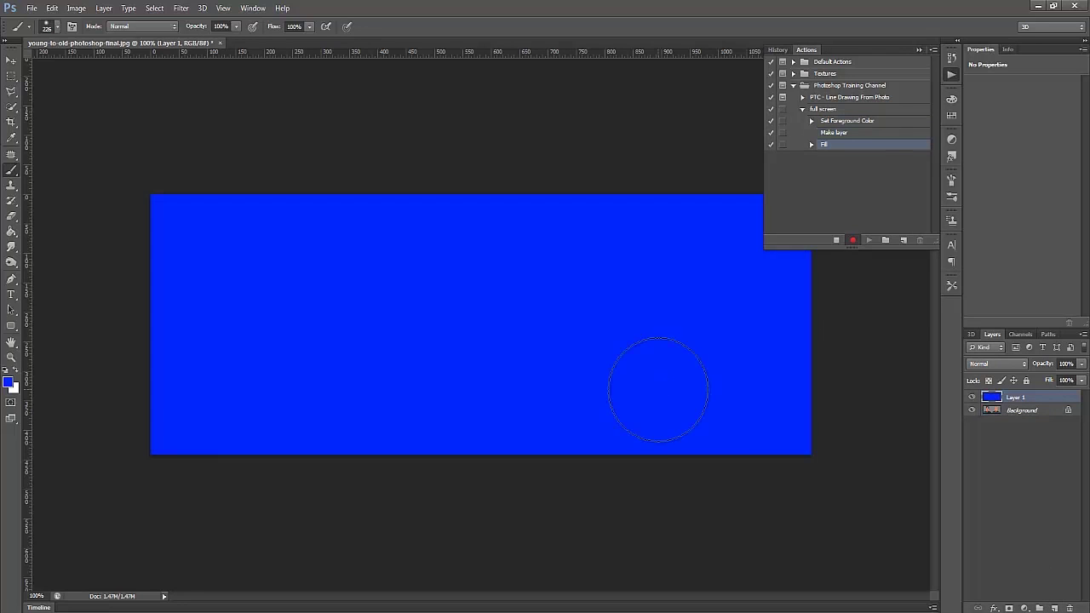
{"action": "left_click", "coordinate": [835, 241]}
- Delete the blue Layer 1, test-play the full screen action, and delete the resulting layer again
{"action": "left_click_drag", "start_coordinate": [992, 399], "coordinate": [1070, 607]}
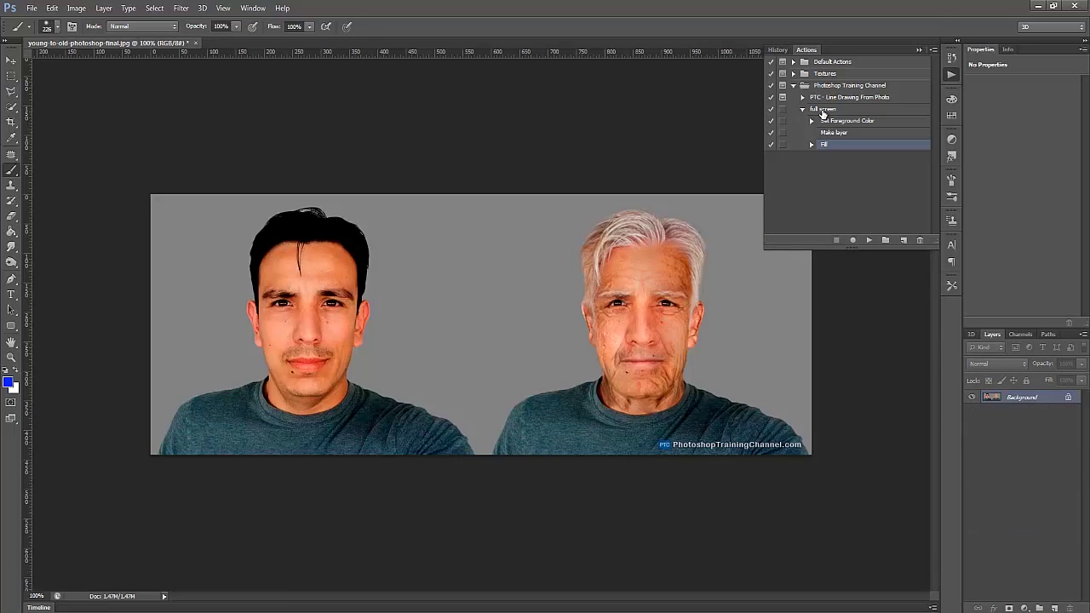
{"action": "left_click", "coordinate": [822, 110]}
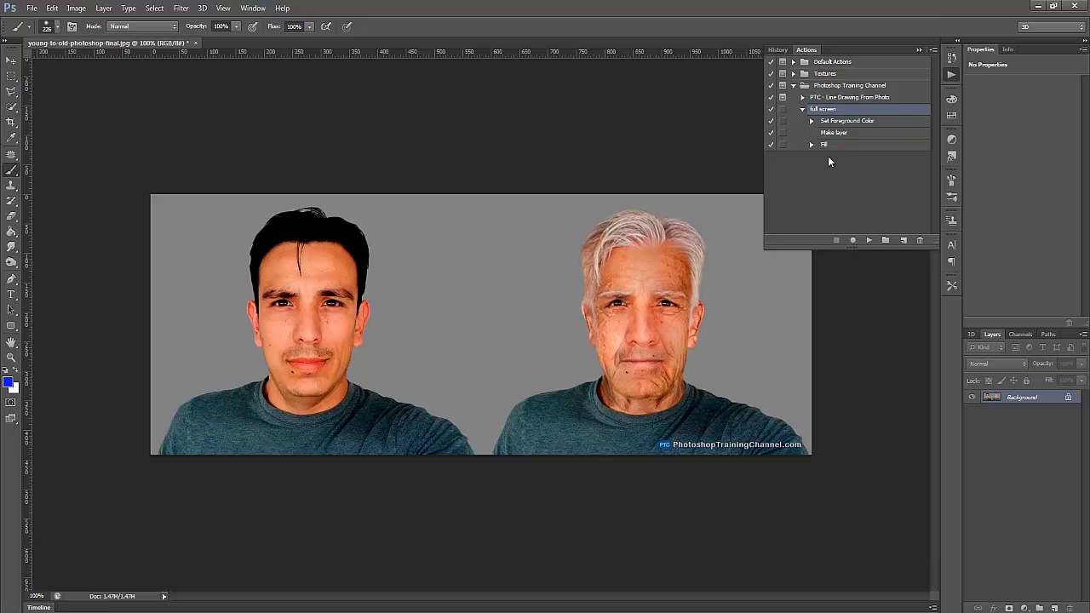
{"action": "left_click", "coordinate": [868, 241]}
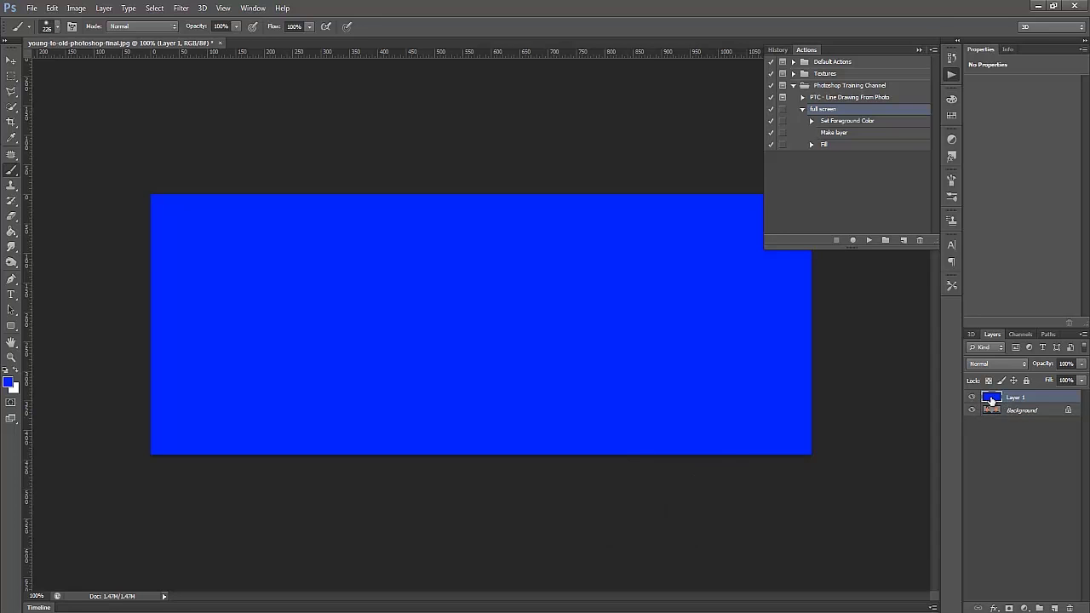
{"action": "left_click_drag", "start_coordinate": [991, 400], "coordinate": [1071, 607]}
{"action": "left_click", "coordinate": [824, 146]}
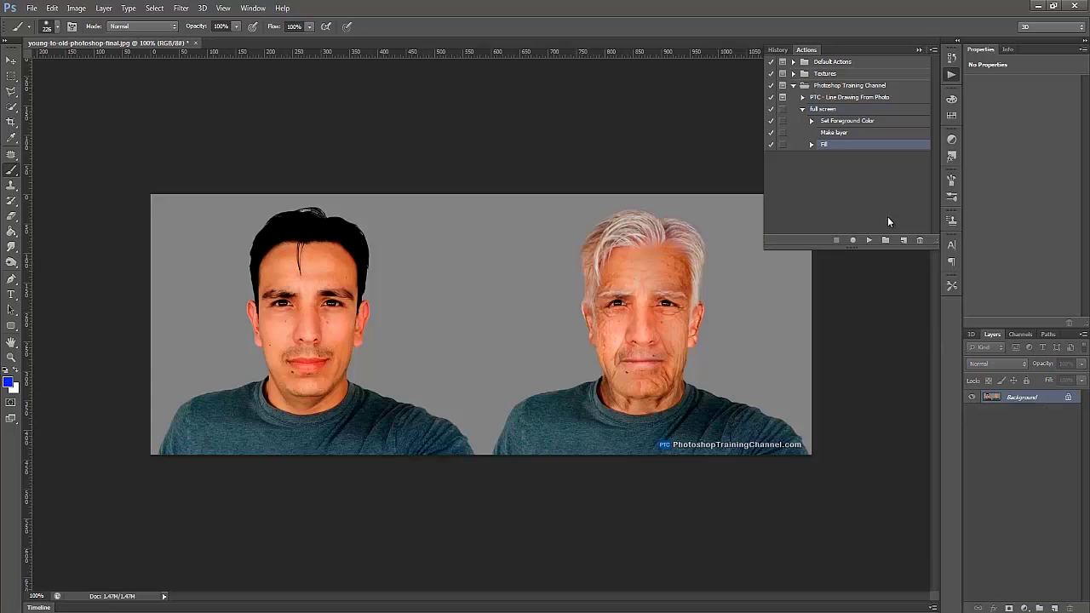
{"action": "left_click", "coordinate": [831, 122], "text": "shift"}
- Delete the three test steps, resume recording, and preview Full Screen Mode before returning to standard
{"action": "left_click_drag", "start_coordinate": [831, 122], "coordinate": [919, 239]}
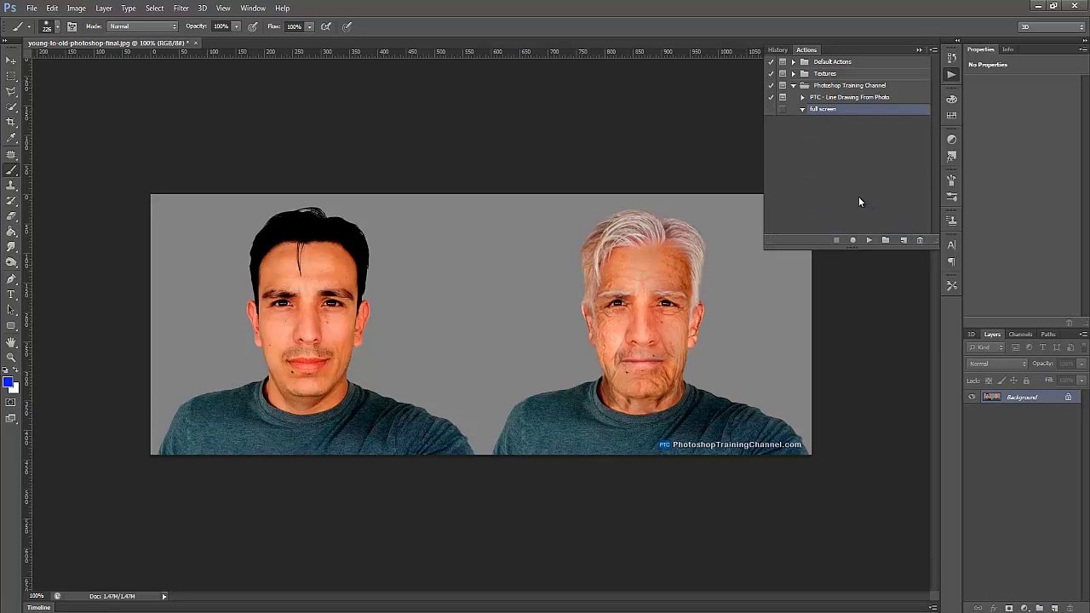
{"action": "left_click", "coordinate": [852, 239]}
{"action": "left_click", "coordinate": [223, 10]}
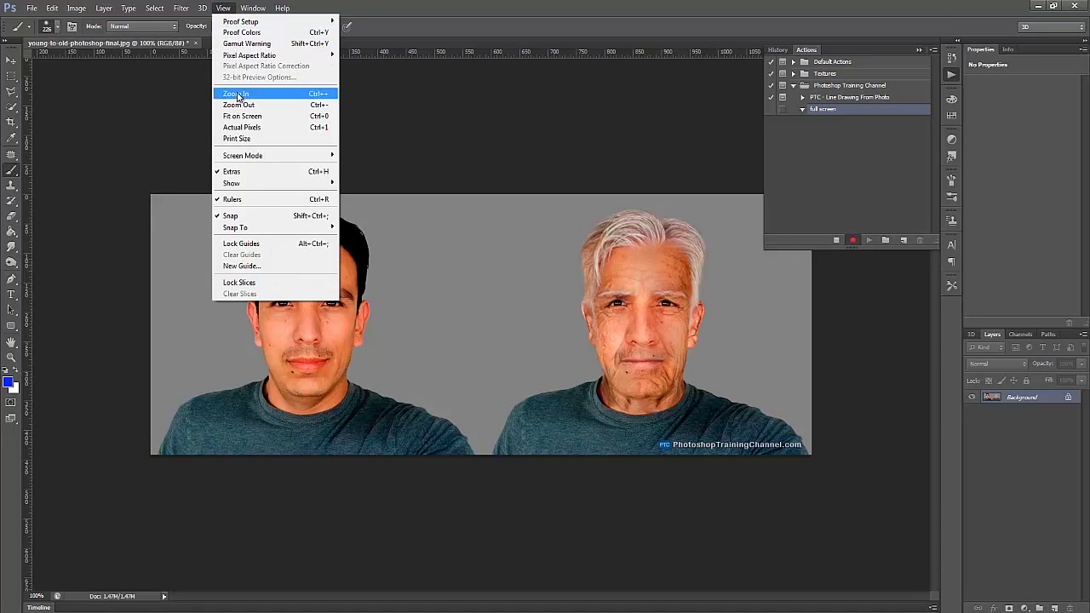
{"action": "mouse_move", "coordinate": [270, 158]}
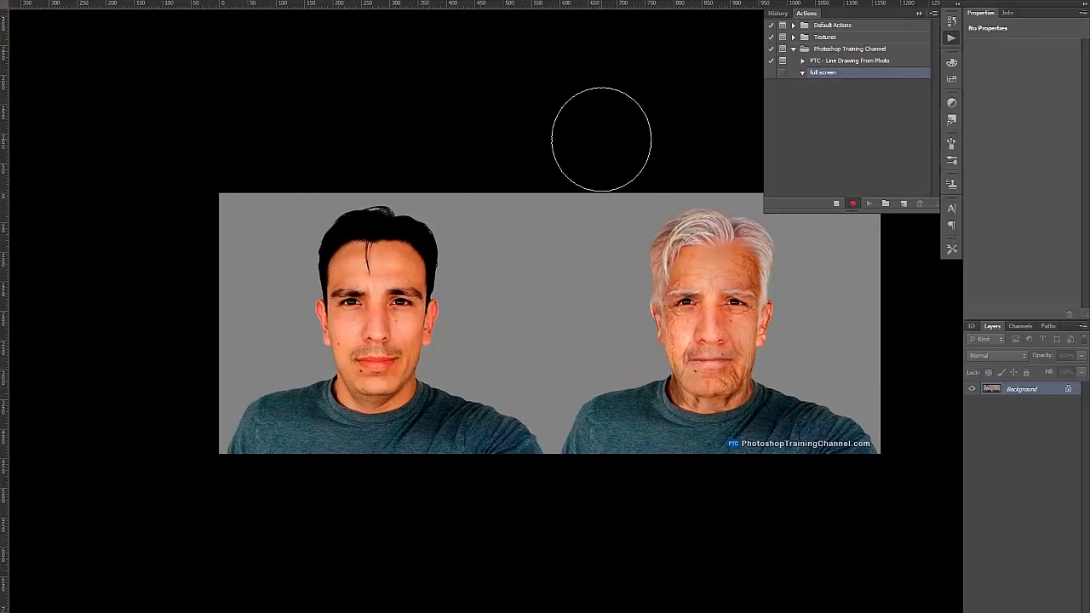
{"action": "key", "text": "f"}
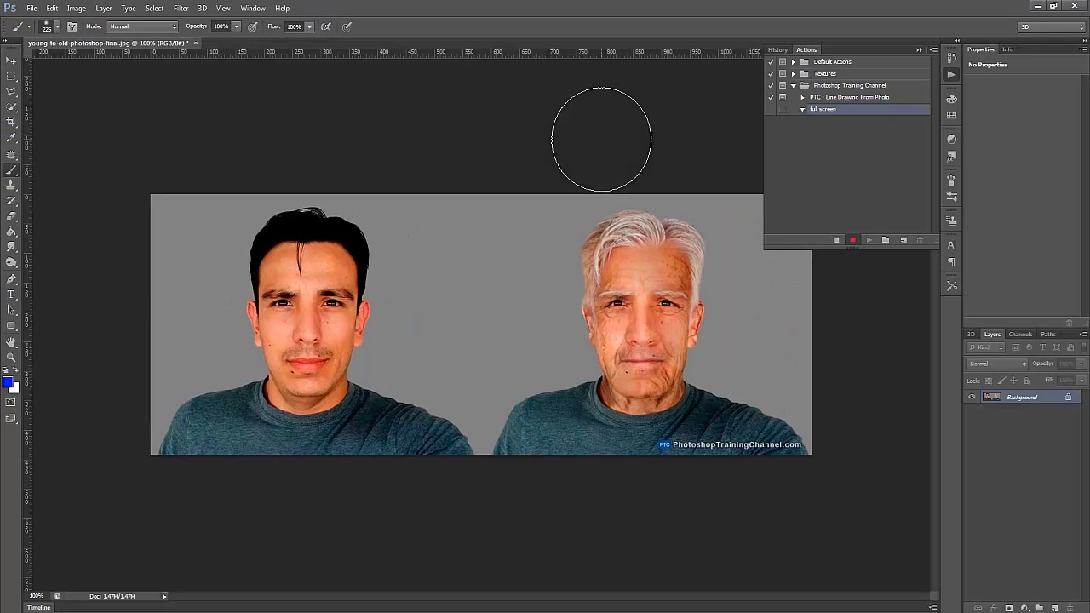
{"action": "left_click", "coordinate": [933, 52]}
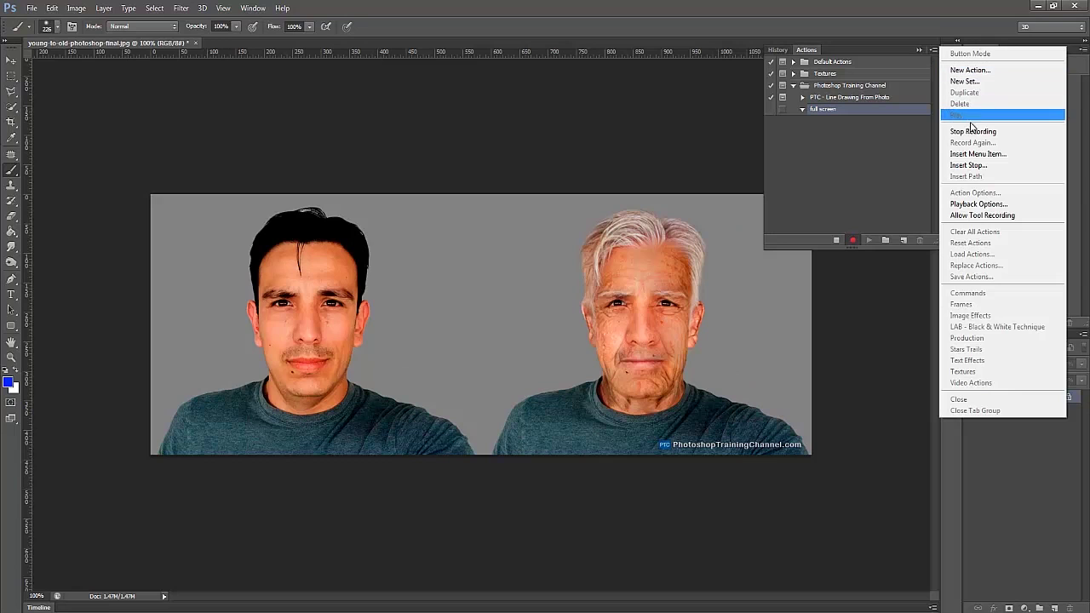
- Insert View > Screen Mode > Full Screen Mode as a menu-item step, then stop recording
{"action": "left_click", "coordinate": [981, 154]}
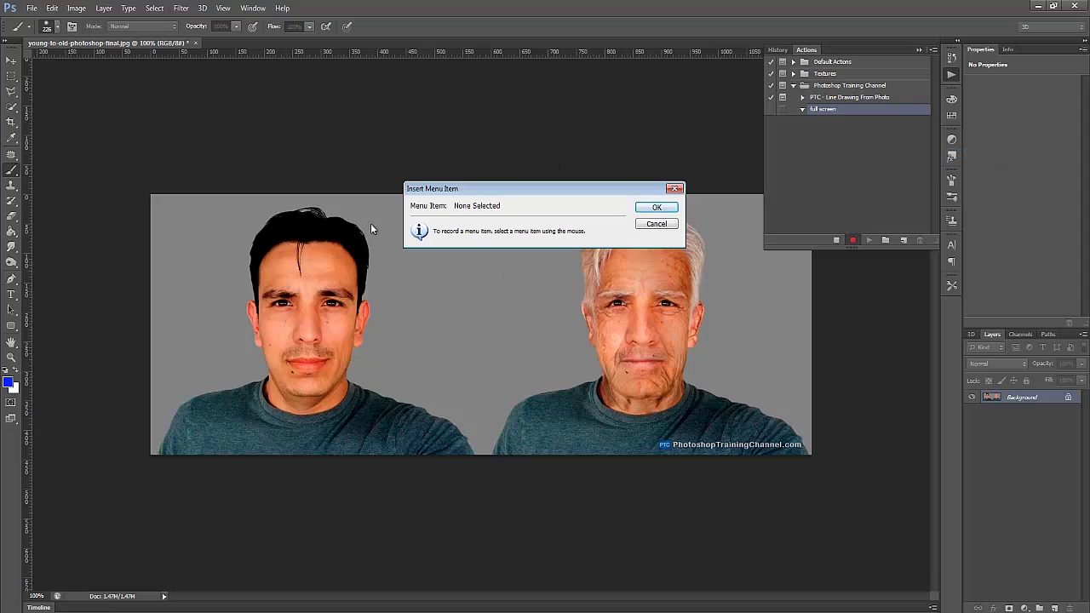
{"action": "left_click", "coordinate": [223, 8]}
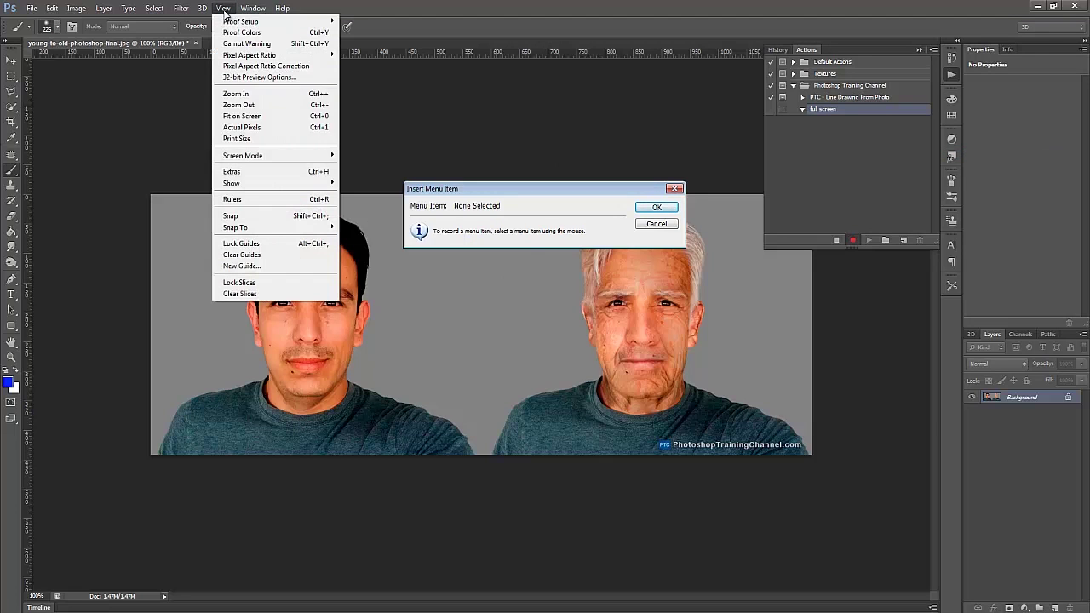
{"action": "mouse_move", "coordinate": [255, 155]}
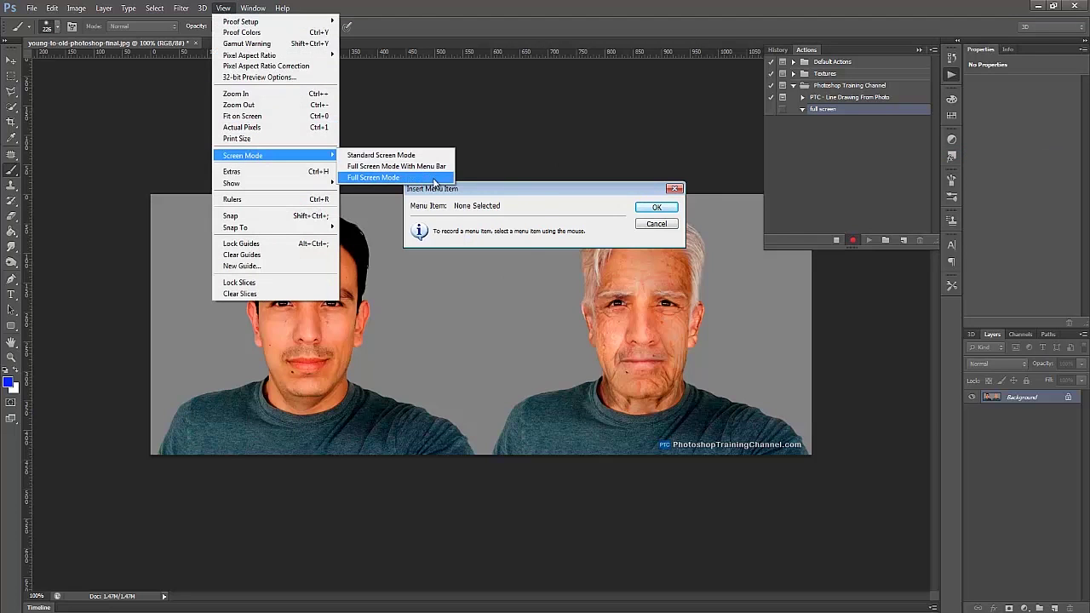
{"action": "left_click", "coordinate": [374, 178]}
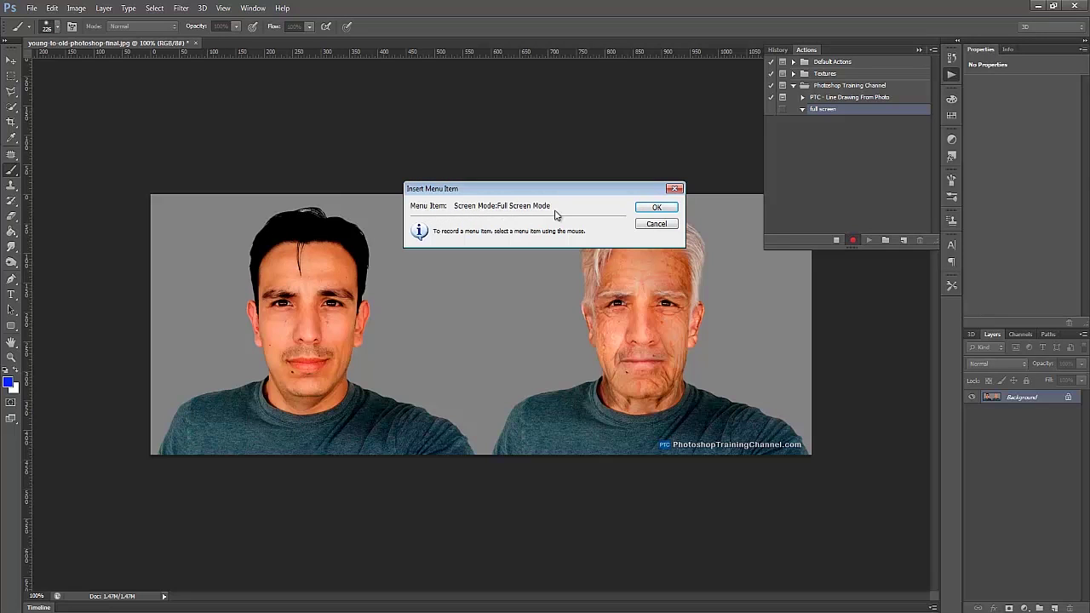
{"action": "left_click", "coordinate": [656, 208]}
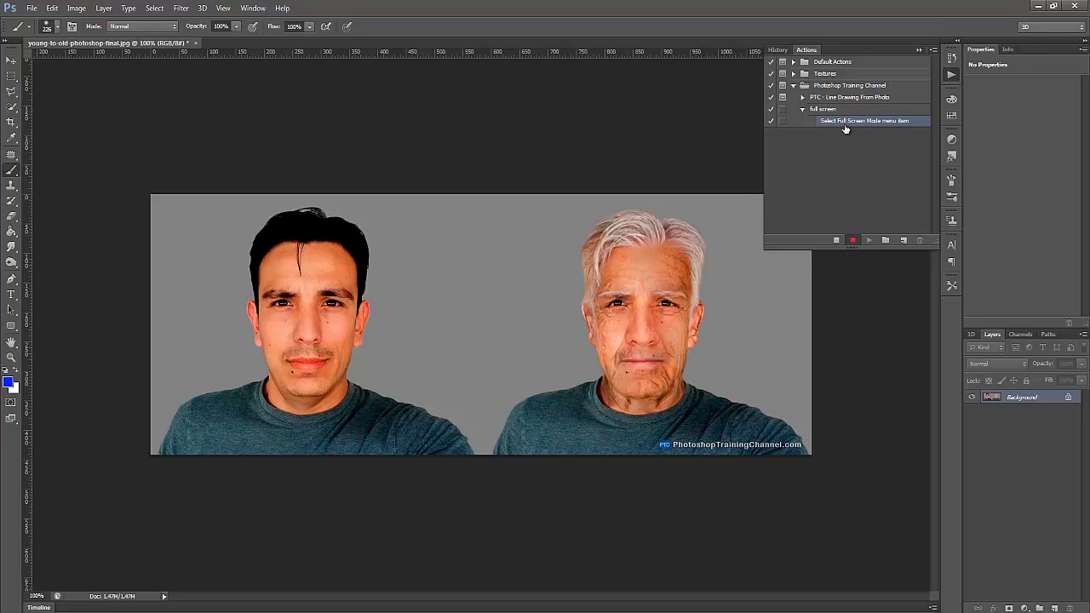
{"action": "left_click", "coordinate": [836, 240]}
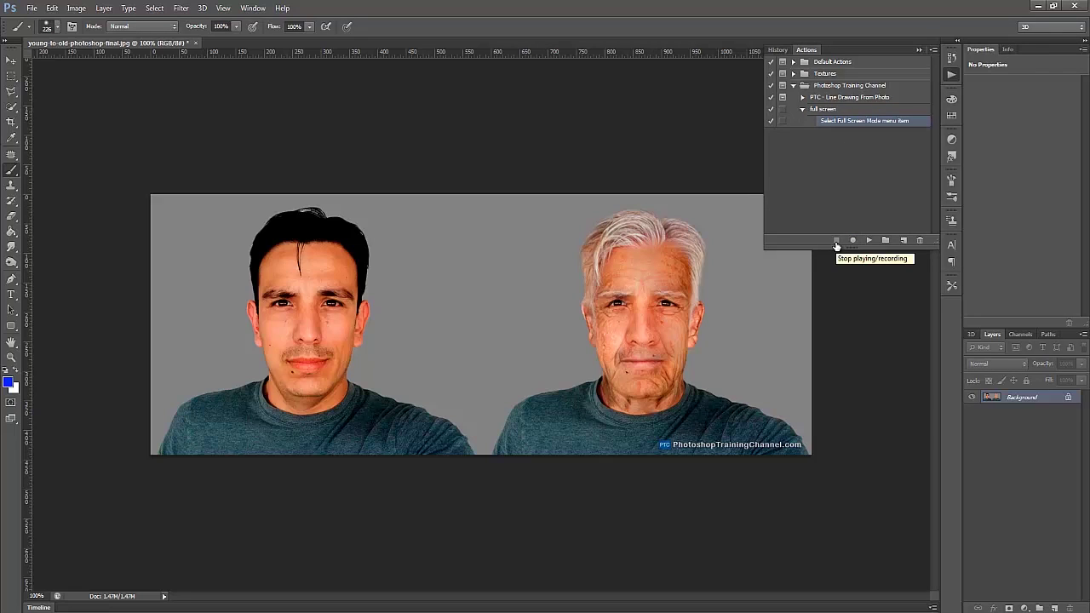
- Select the full screen action and open old-young-single, leaving the screen mode unchanged
{"action": "left_click", "coordinate": [818, 111]}
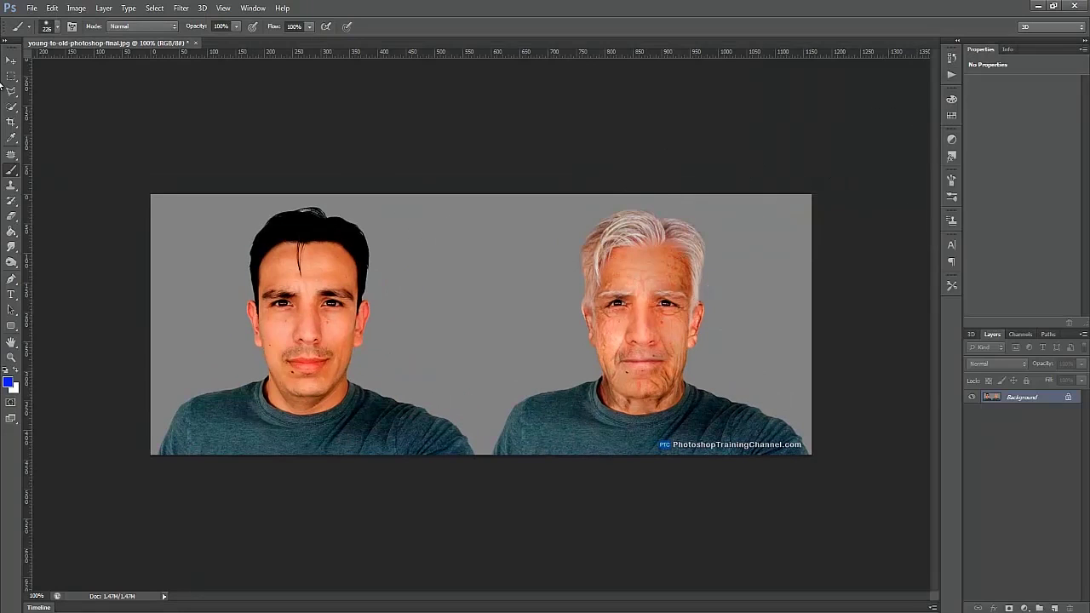
{"action": "left_click", "coordinate": [31, 8]}
{"action": "left_click", "coordinate": [38, 34]}
{"action": "left_click", "coordinate": [800, 211]}
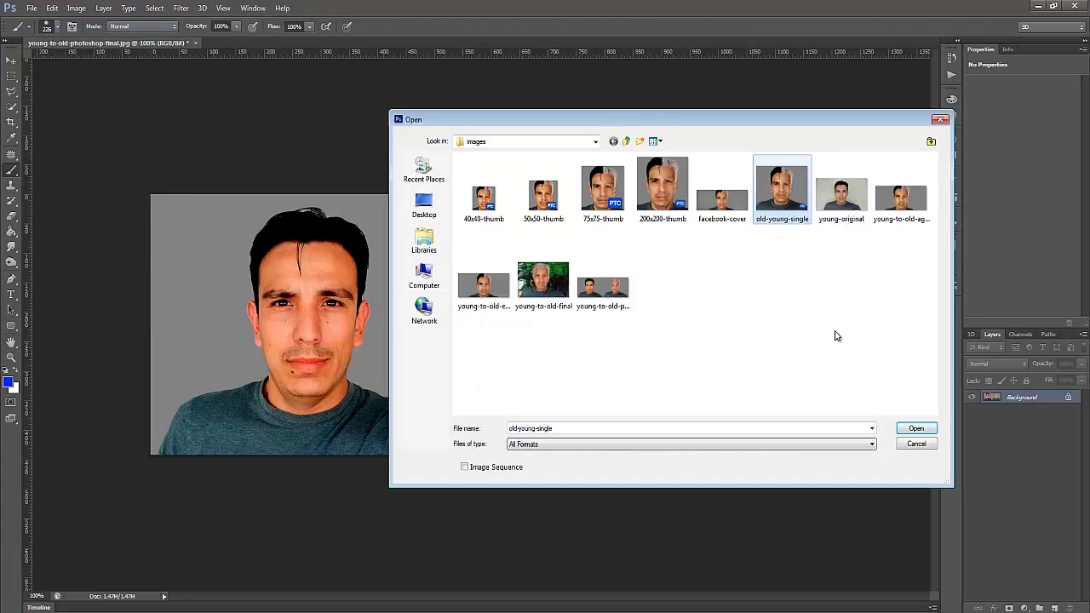
{"action": "left_click", "coordinate": [916, 428]}
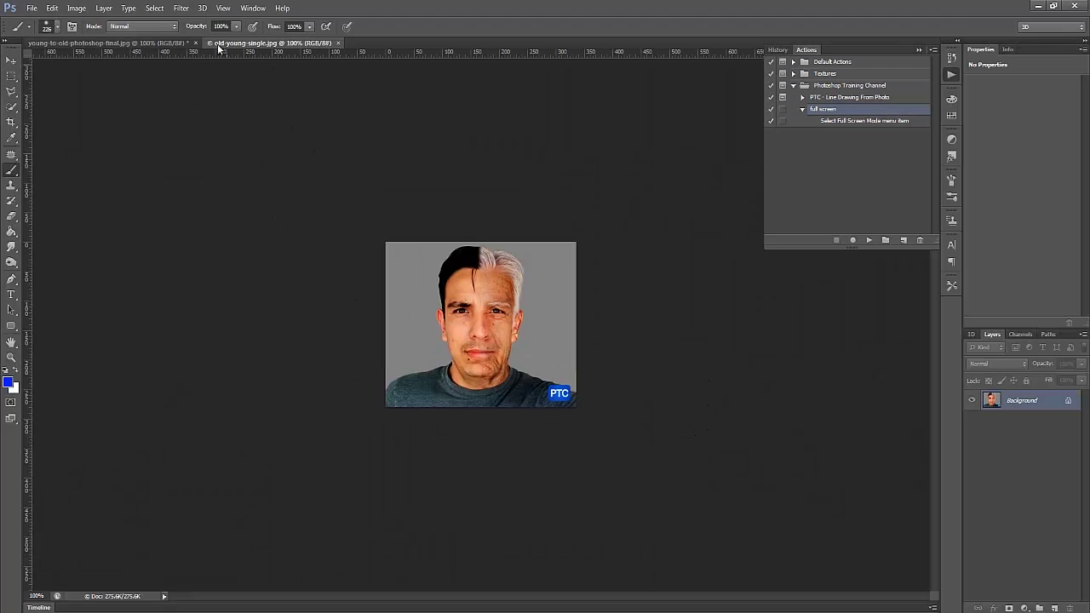
{"action": "left_click", "coordinate": [223, 9]}
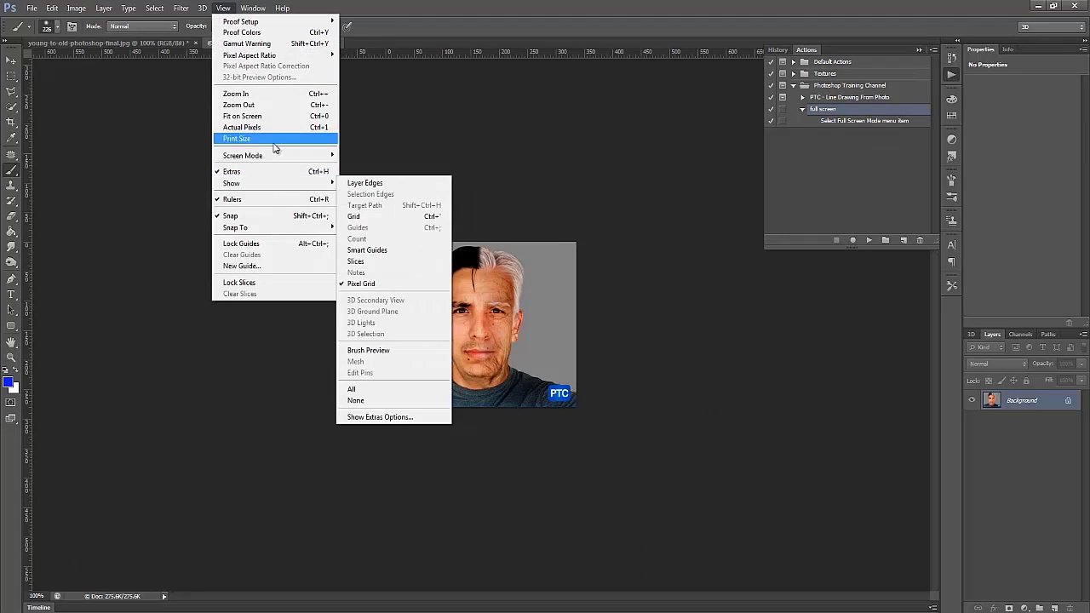
{"action": "mouse_move", "coordinate": [272, 156]}
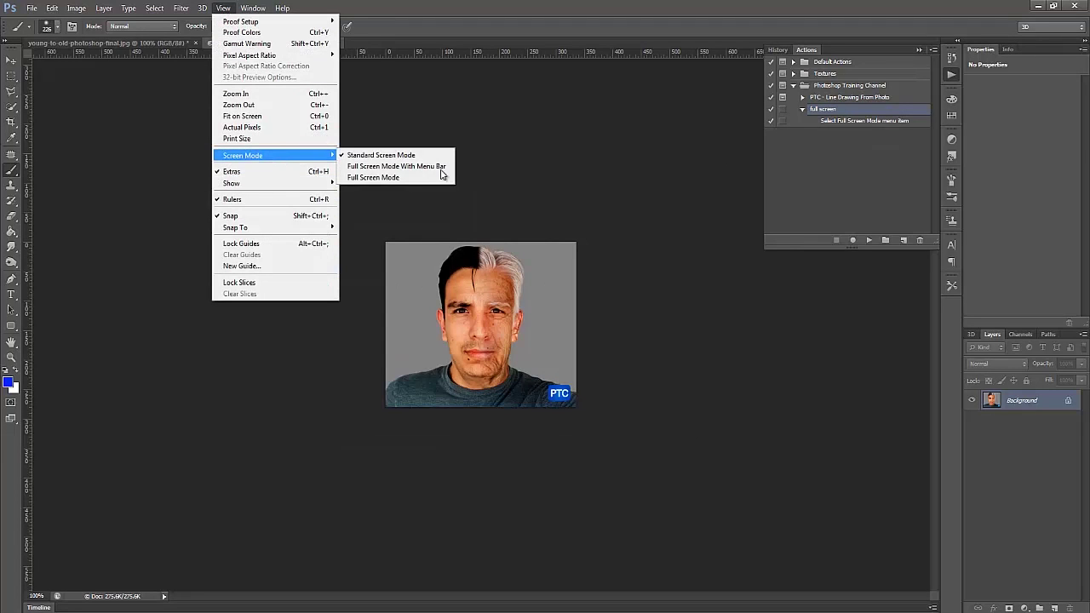
{"action": "left_click", "coordinate": [725, 345]}
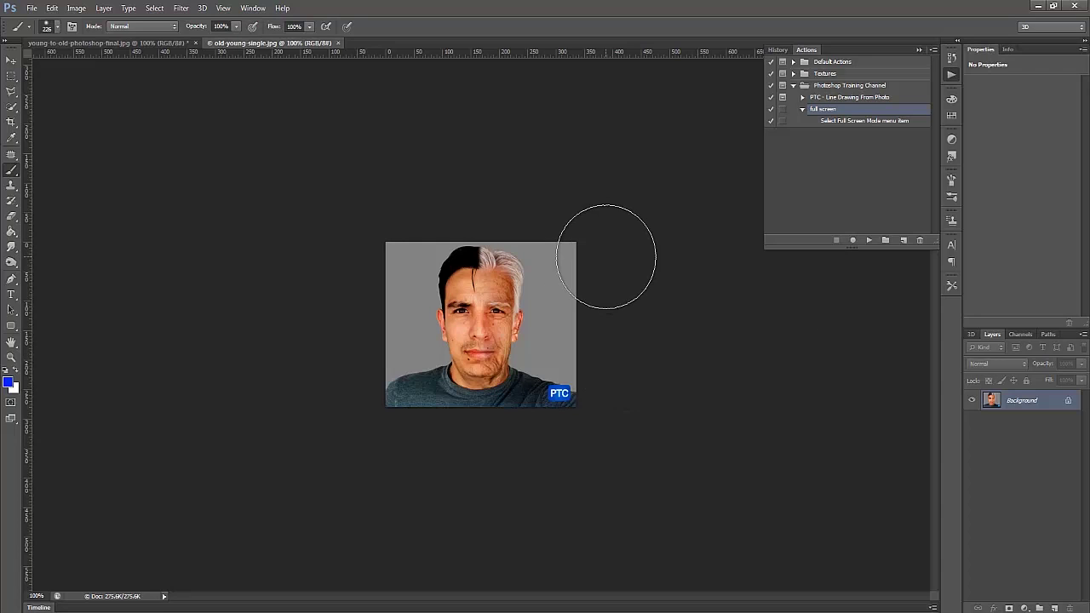
- Open Script Events Manager and set the triggering event to Open Document
{"action": "left_click", "coordinate": [31, 8]}
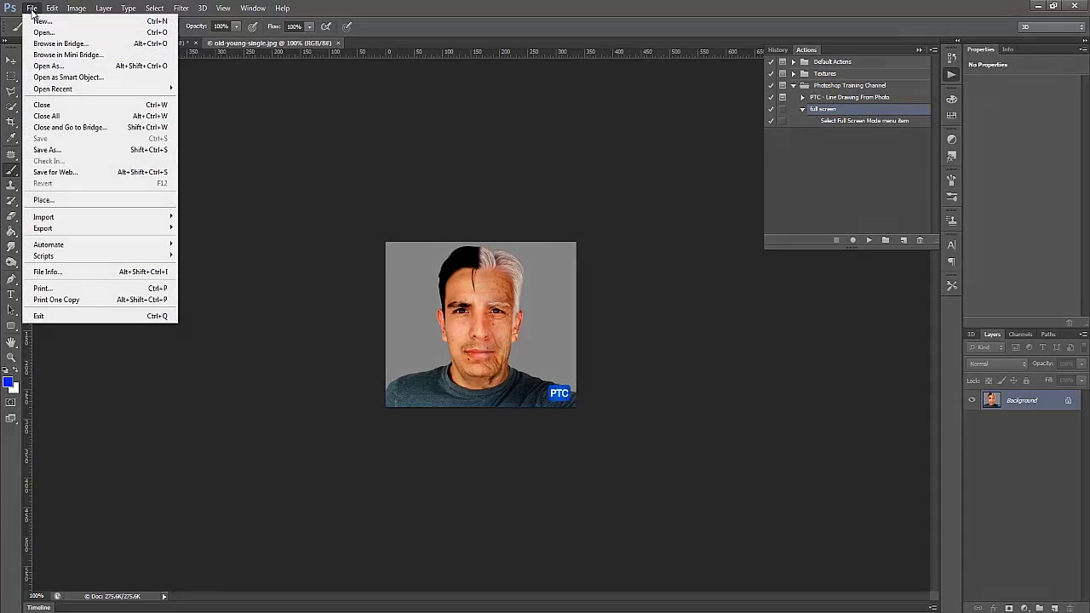
{"action": "mouse_move", "coordinate": [73, 264]}
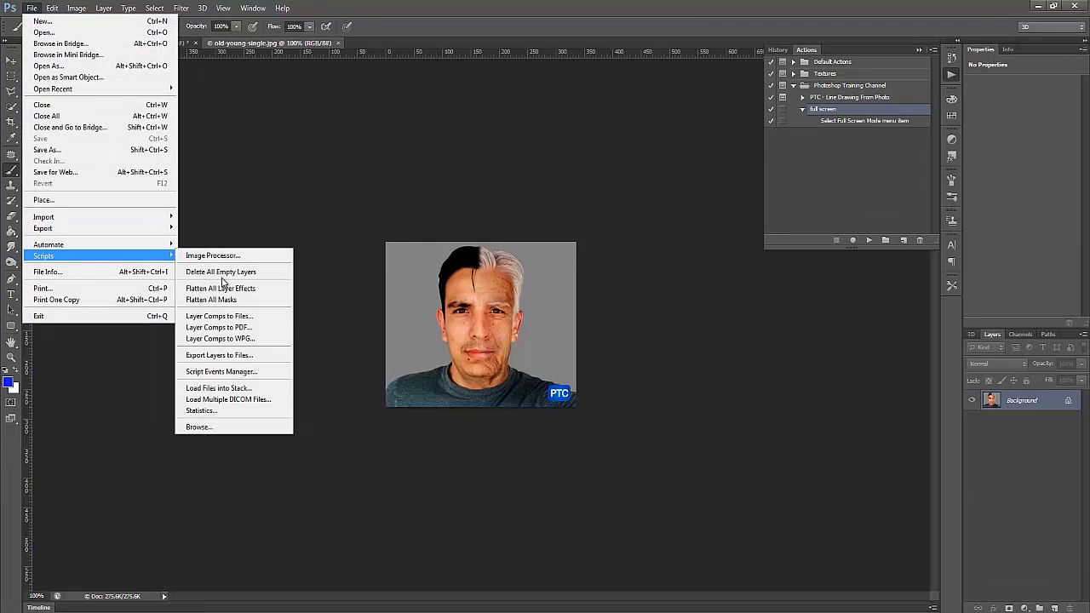
{"action": "left_click", "coordinate": [221, 371]}
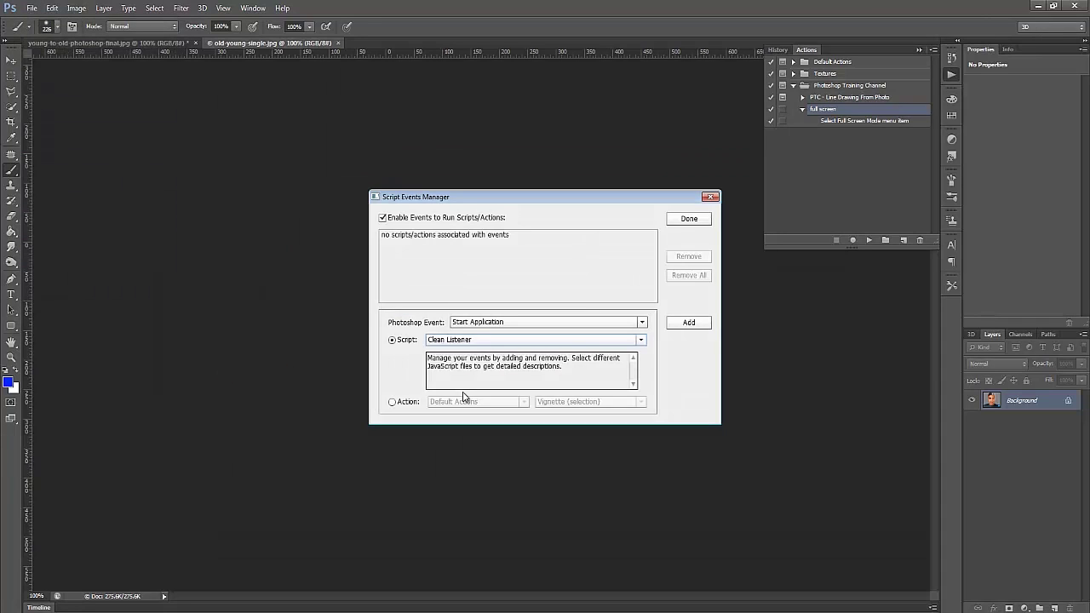
{"action": "left_click", "coordinate": [443, 236]}
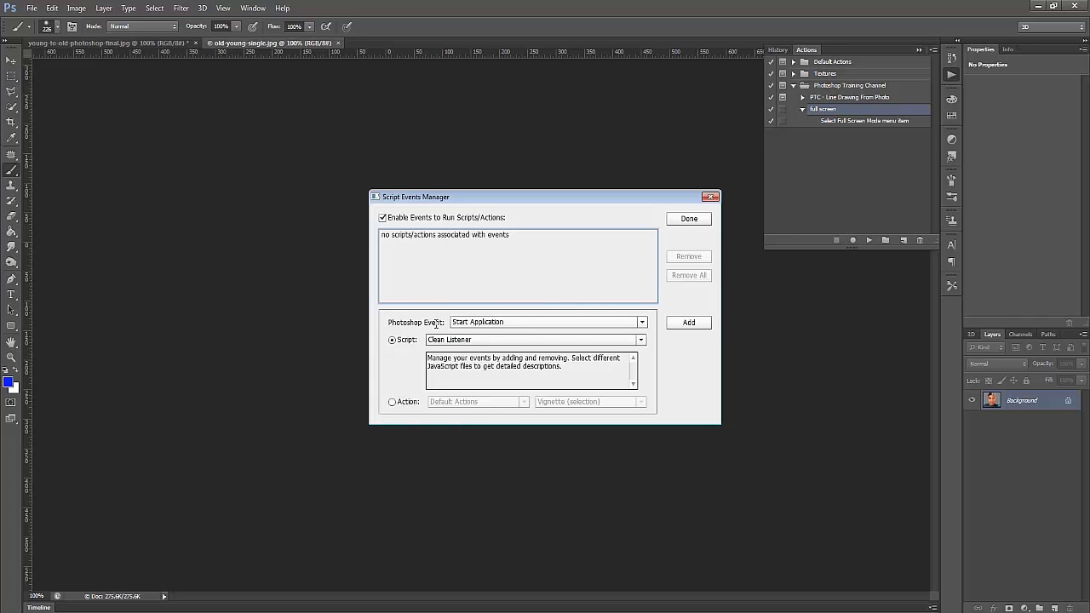
{"action": "left_click", "coordinate": [475, 325]}
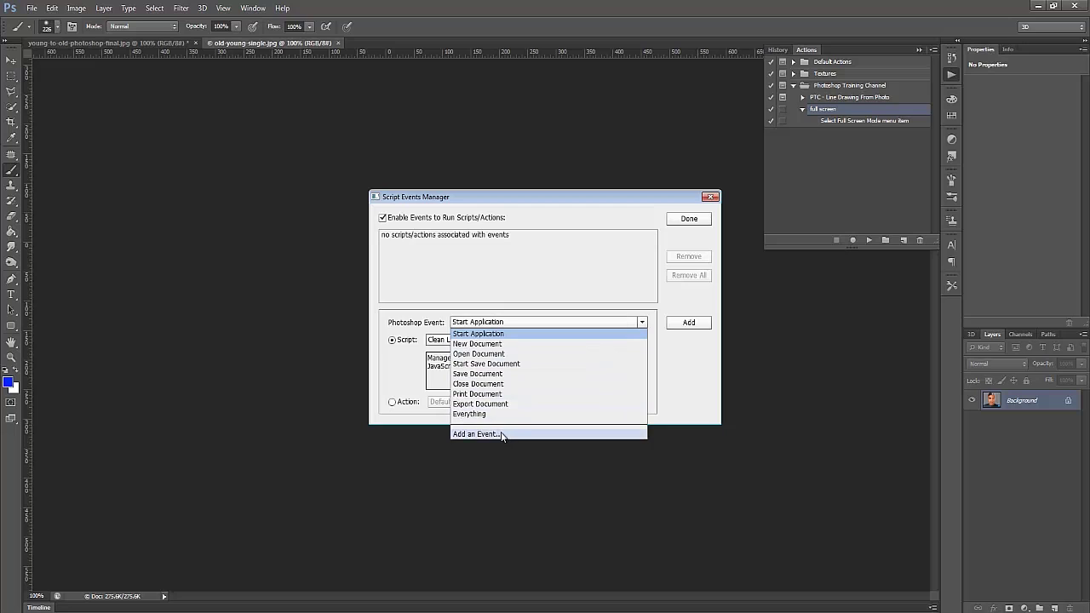
{"action": "left_click", "coordinate": [488, 353]}
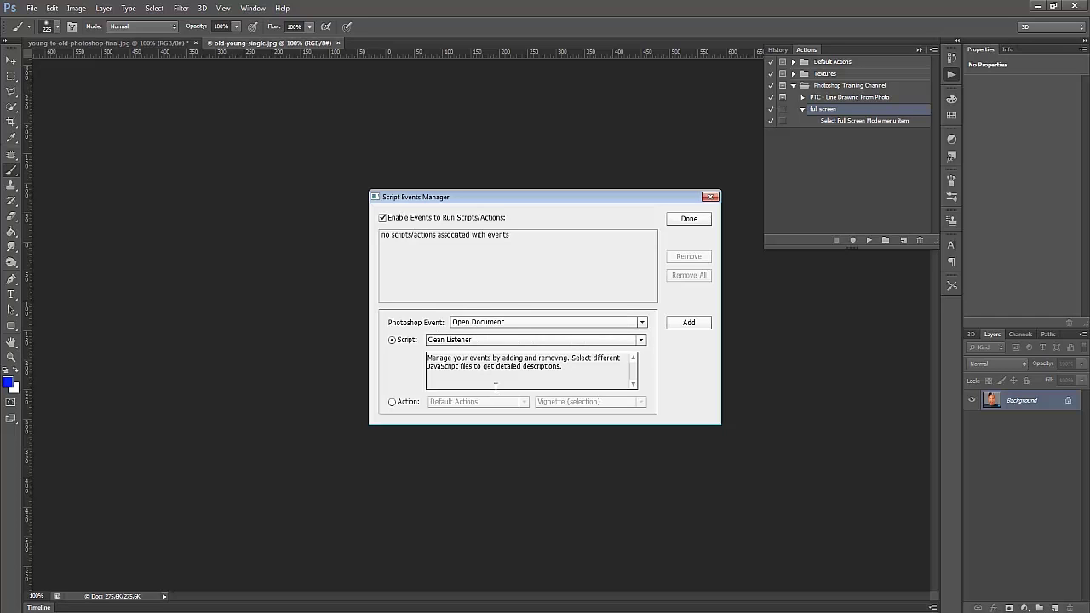
- Set the action to Photoshop Training Channel / full screen, add the rule and close
{"action": "left_click", "coordinate": [393, 404]}
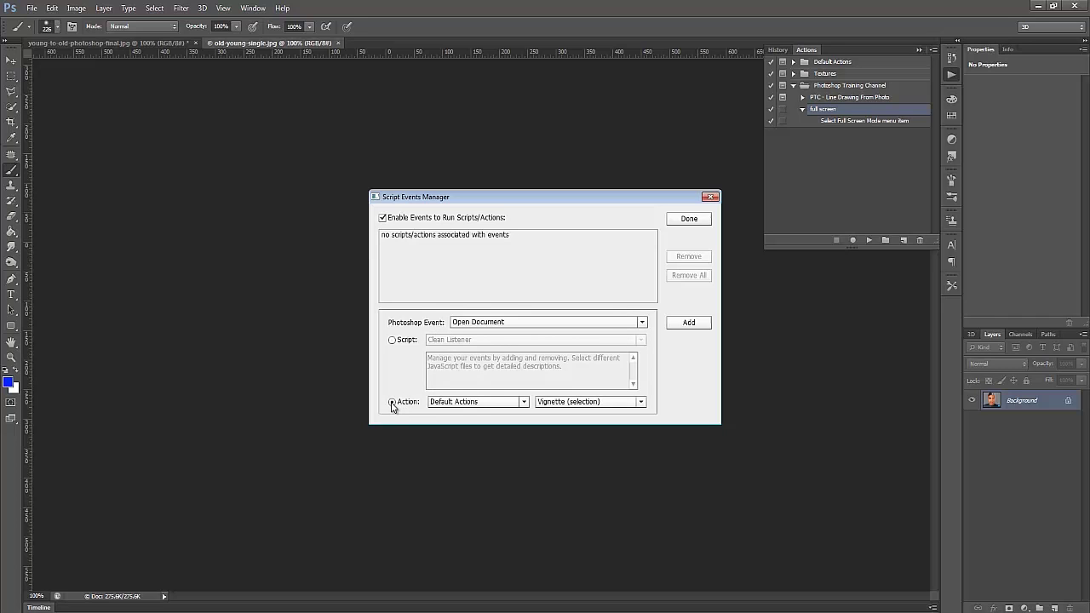
{"action": "left_click", "coordinate": [461, 402]}
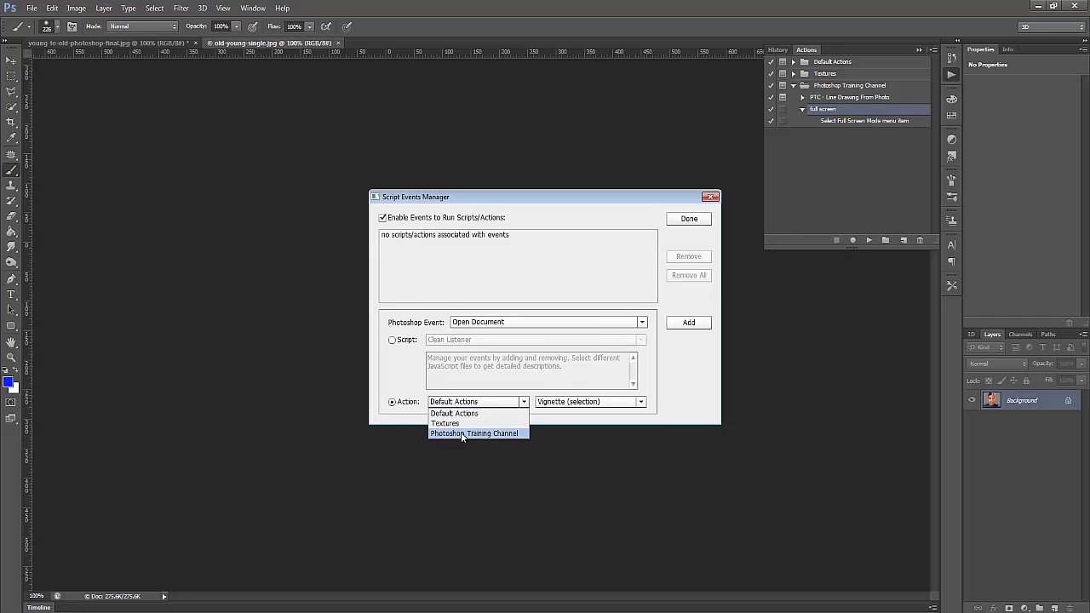
{"action": "left_click", "coordinate": [460, 431]}
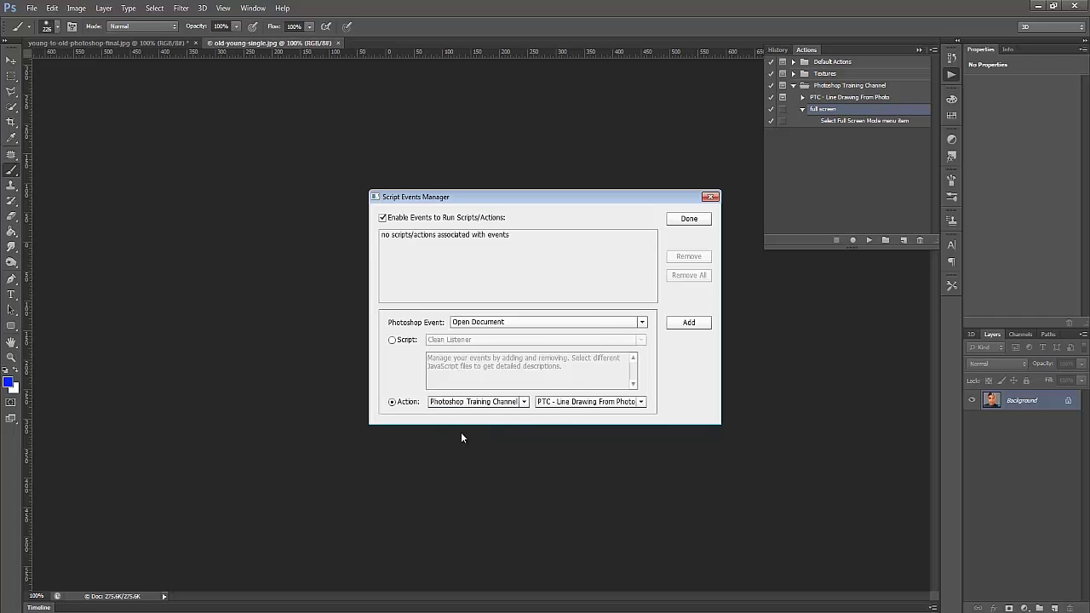
{"action": "left_click", "coordinate": [579, 404]}
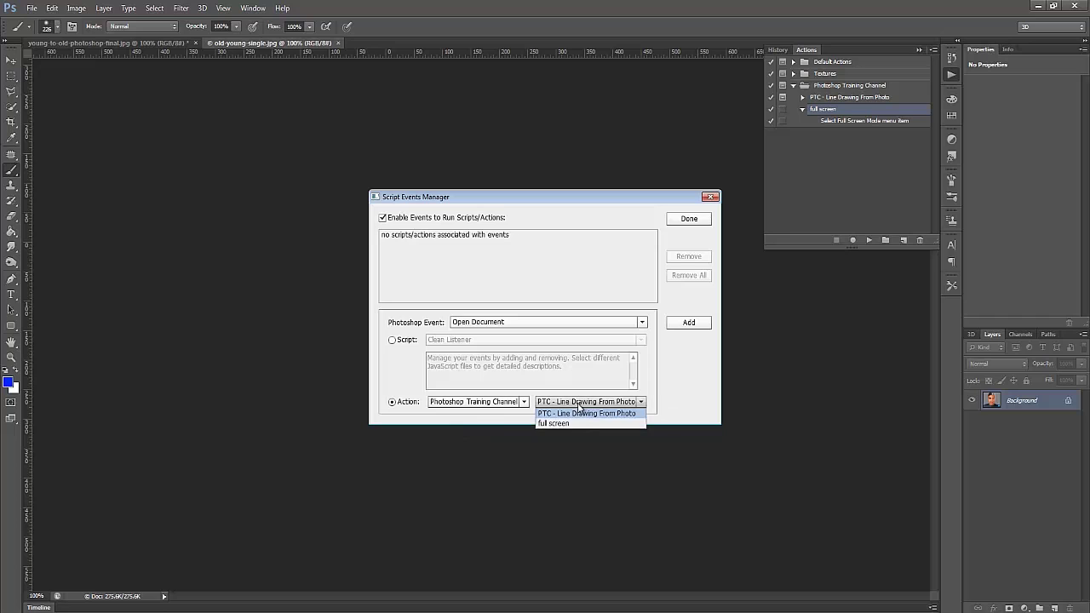
{"action": "left_click", "coordinate": [569, 425]}
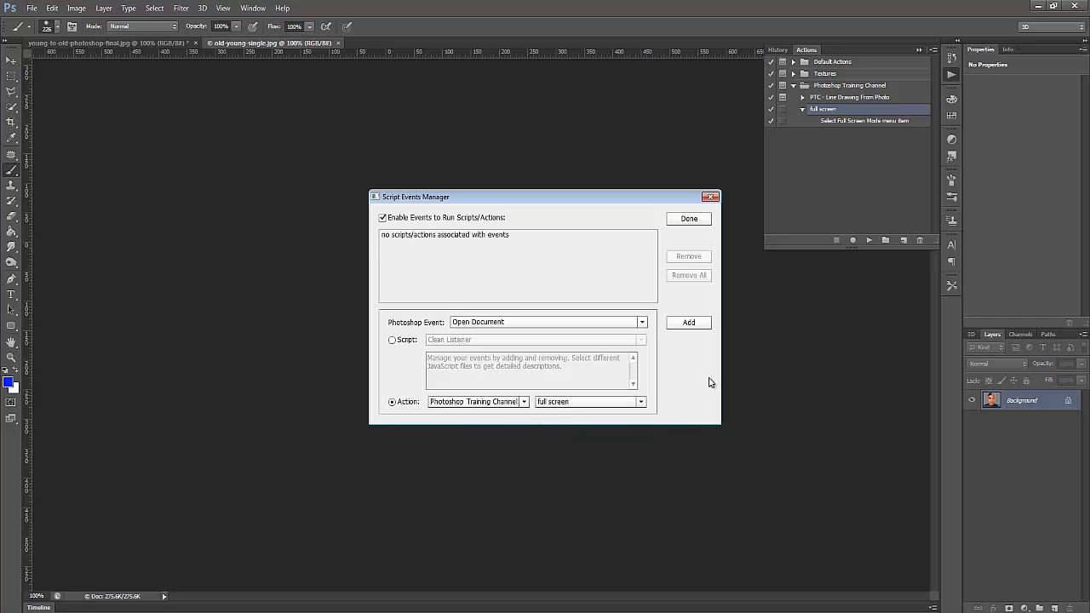
{"action": "left_click", "coordinate": [692, 325]}
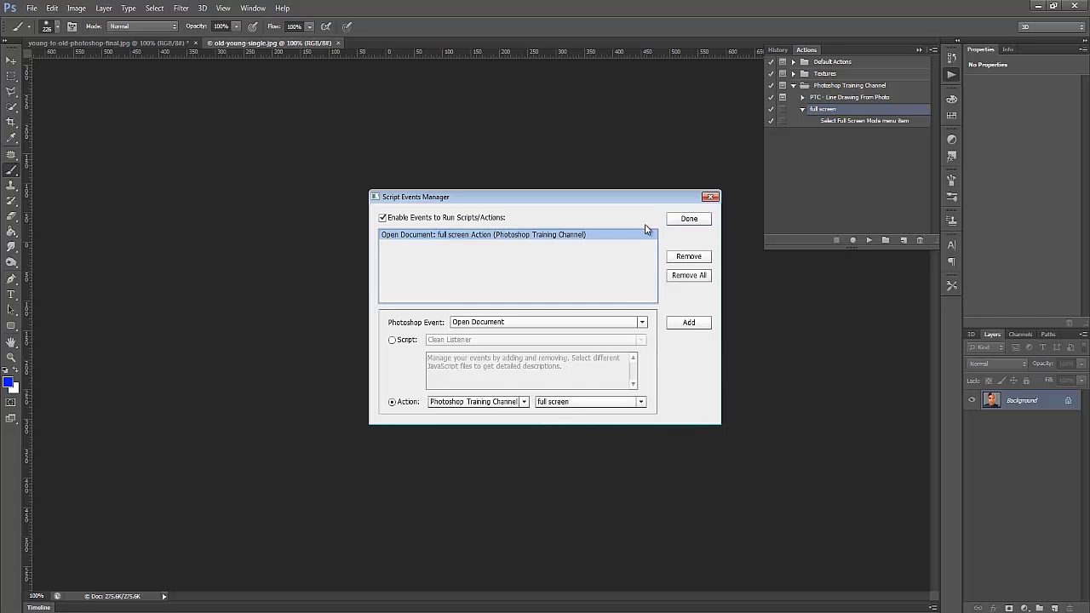
{"action": "left_click", "coordinate": [688, 220]}
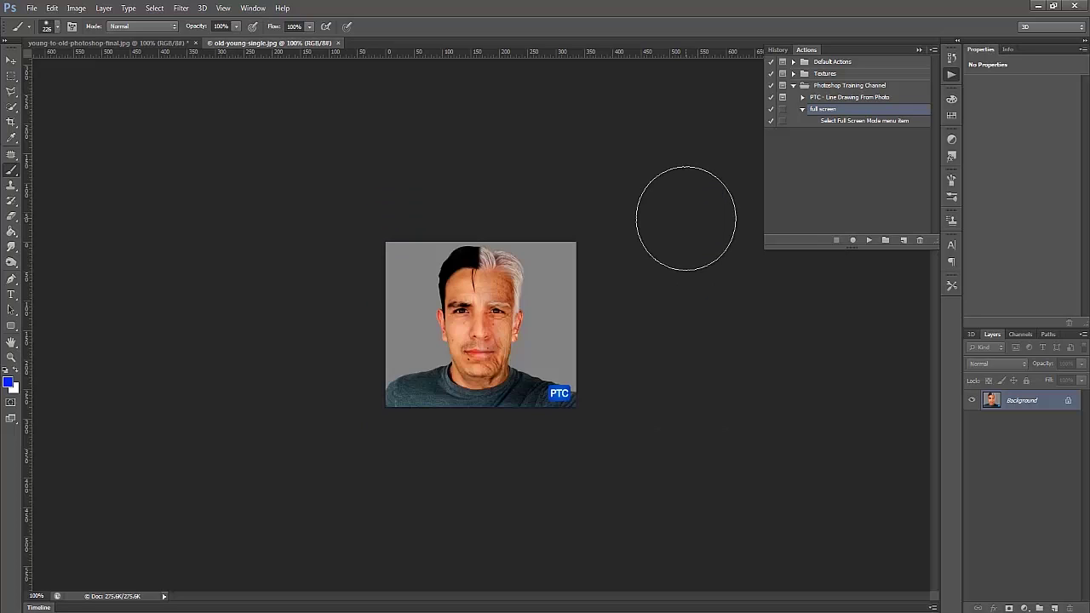
- Record selecting the Healing Brush Tool into the full screen action, then stop recording
{"action": "left_click", "coordinate": [31, 8]}
{"action": "left_click", "coordinate": [42, 32]}
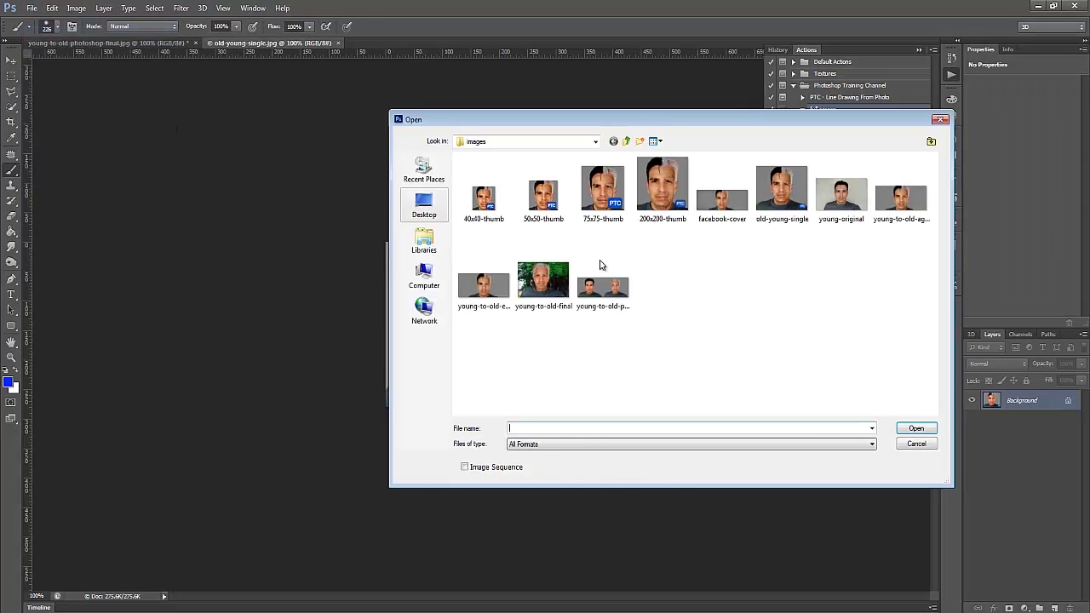
{"action": "left_click", "coordinate": [554, 302]}
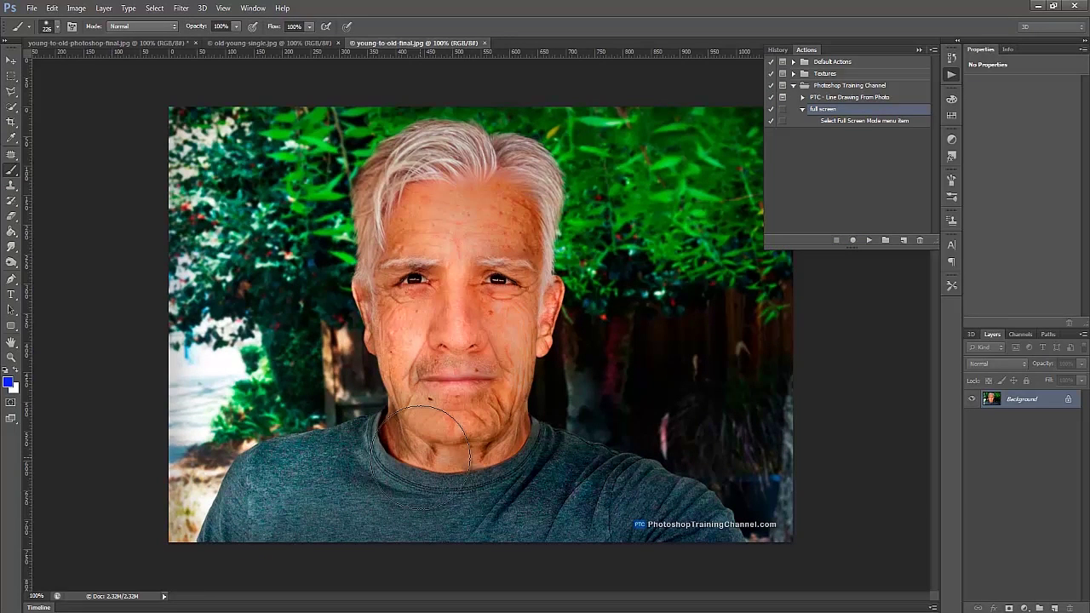
{"action": "left_click", "coordinate": [11, 154]}
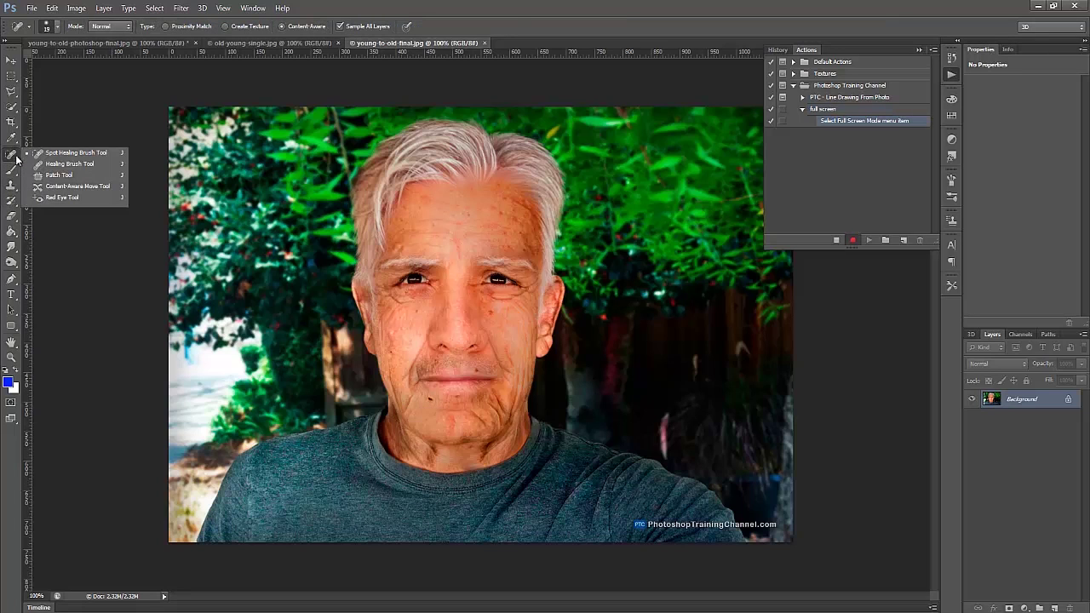
{"action": "left_click", "coordinate": [61, 164]}
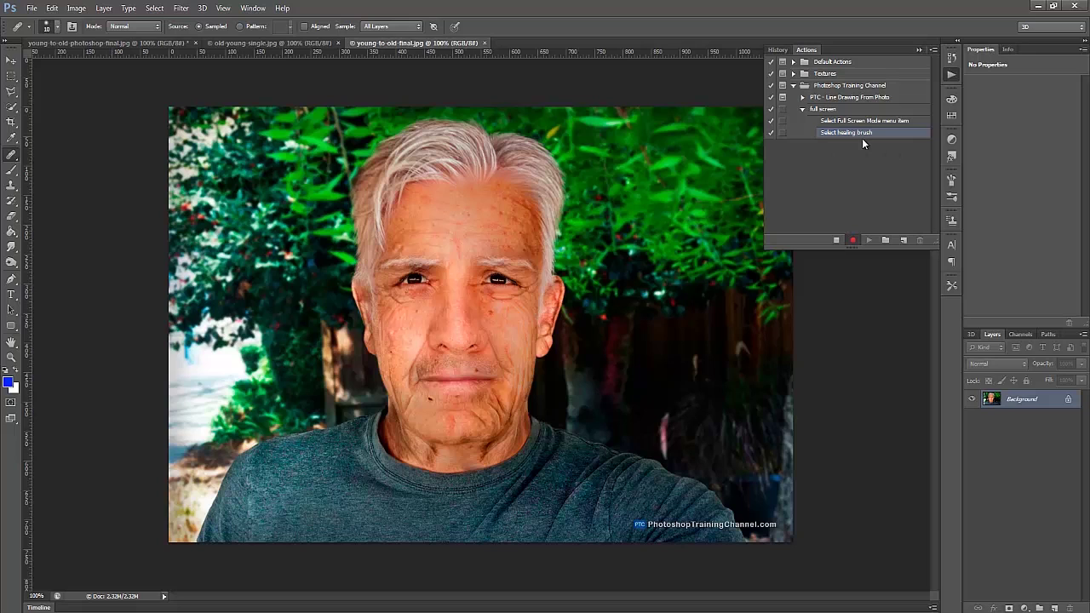
{"action": "left_click", "coordinate": [835, 240]}
- Switch to the Move tool and open 75x75-thumb, which appears in Full Screen Mode
{"action": "left_click", "coordinate": [11, 59]}
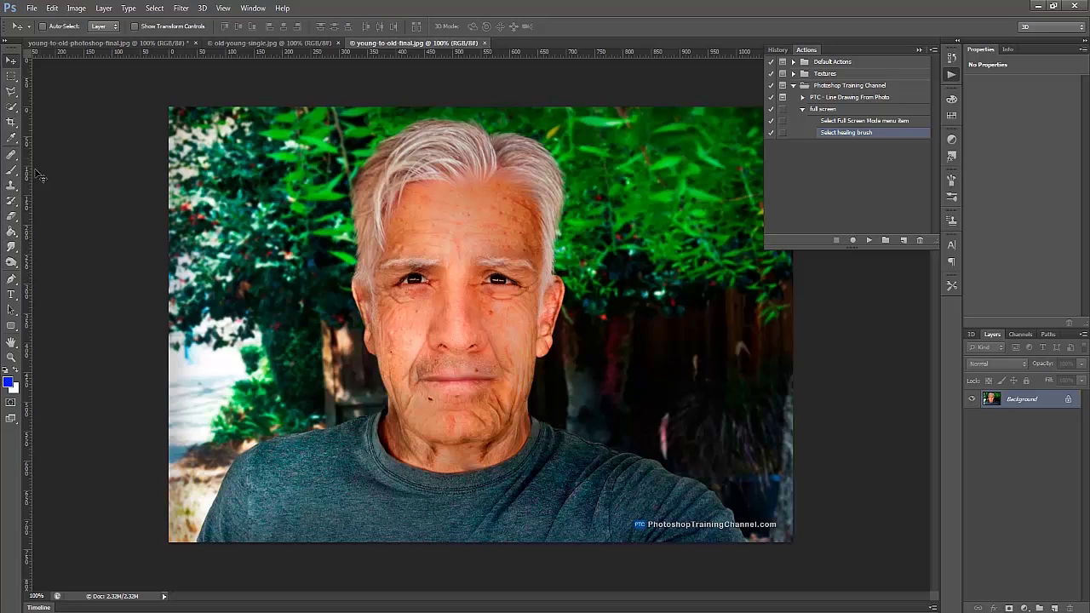
{"action": "left_click", "coordinate": [32, 7]}
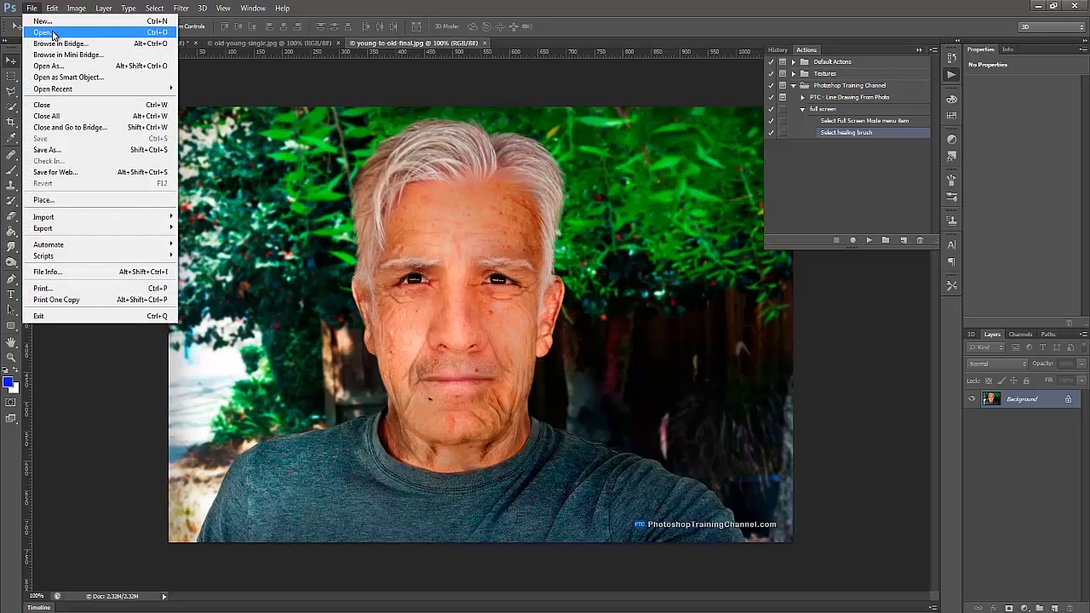
{"action": "left_click", "coordinate": [43, 32]}
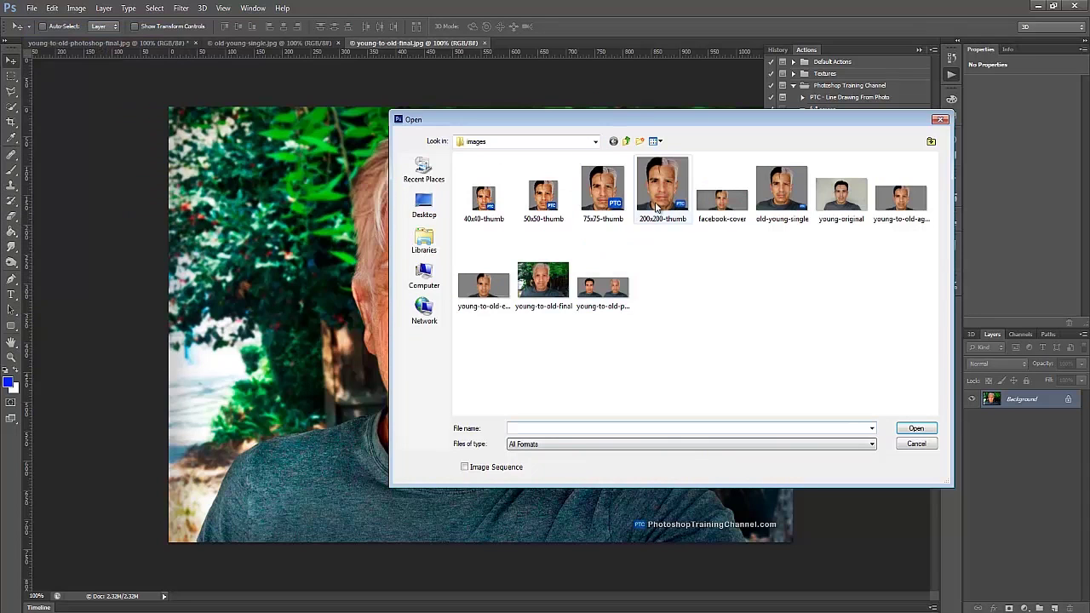
{"action": "left_click", "coordinate": [598, 197]}
{"action": "left_click", "coordinate": [916, 429]}
{"action": "key", "text": "f"}
{"action": "key", "text": "f"}
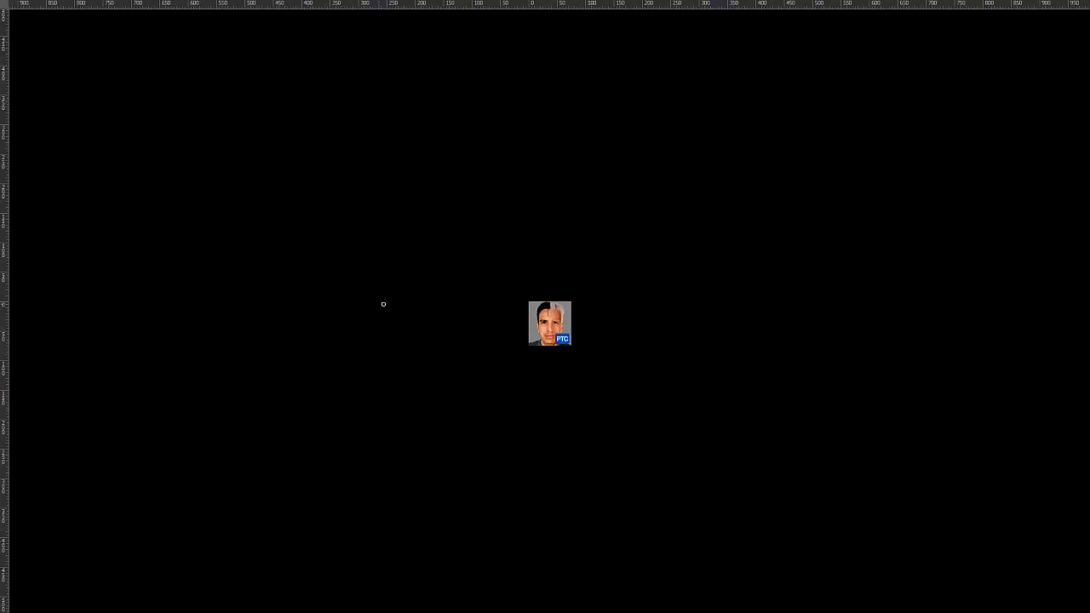
{"action": "mouse_move", "coordinate": [4, 224]}
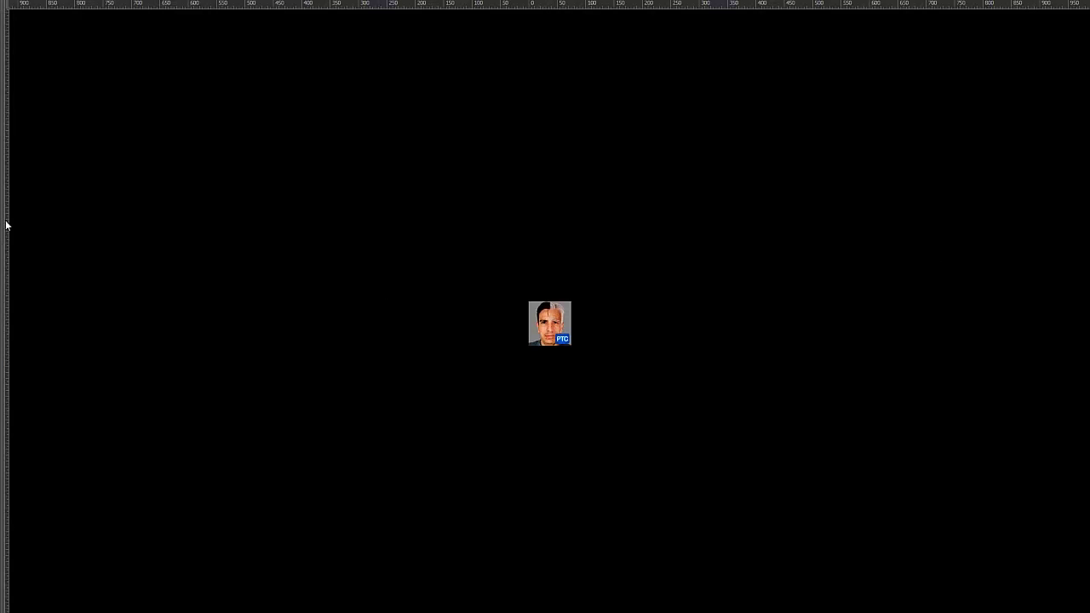